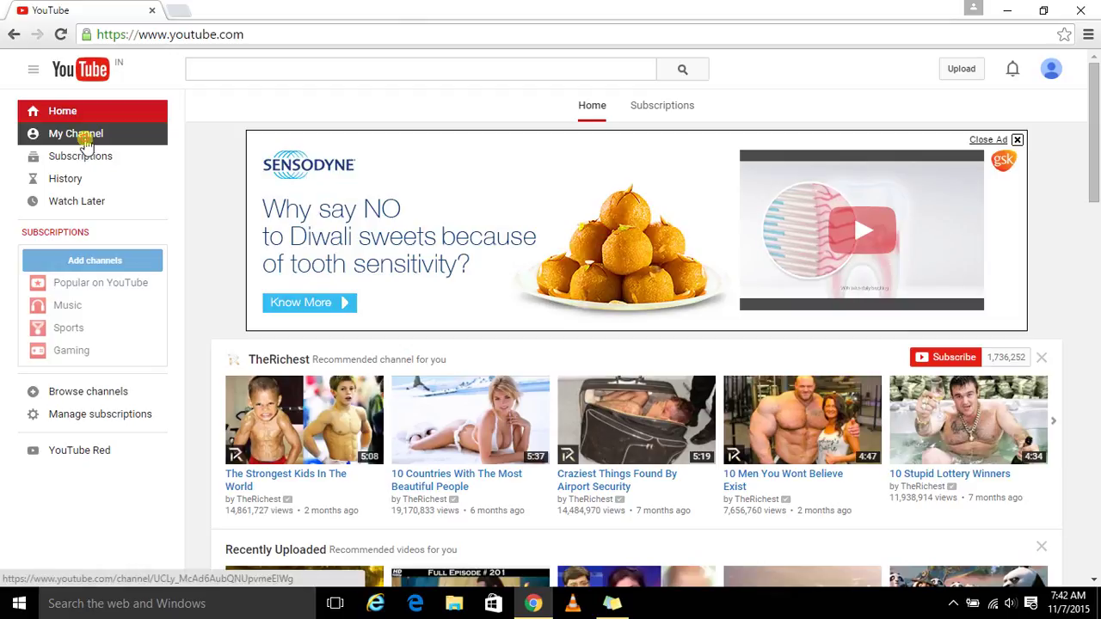
- From the account settings' additional features, start enabling monetization for the account to bring up the monetization agreement
{"action": "left_click", "coordinate": [86, 137]}
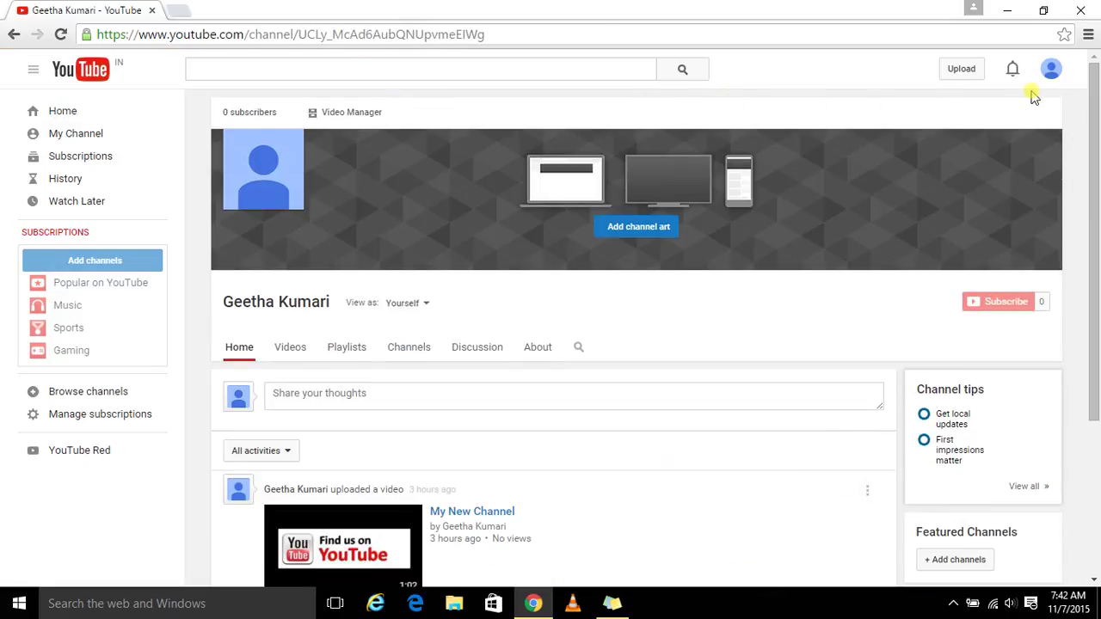
{"action": "left_click", "coordinate": [1053, 72]}
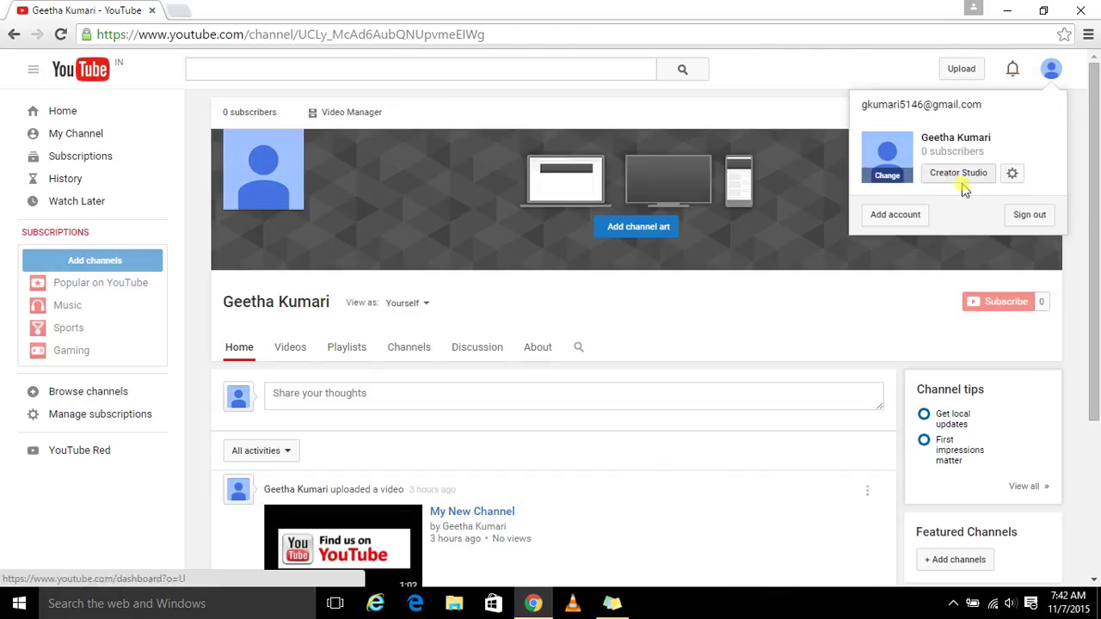
{"action": "left_click", "coordinate": [1013, 173]}
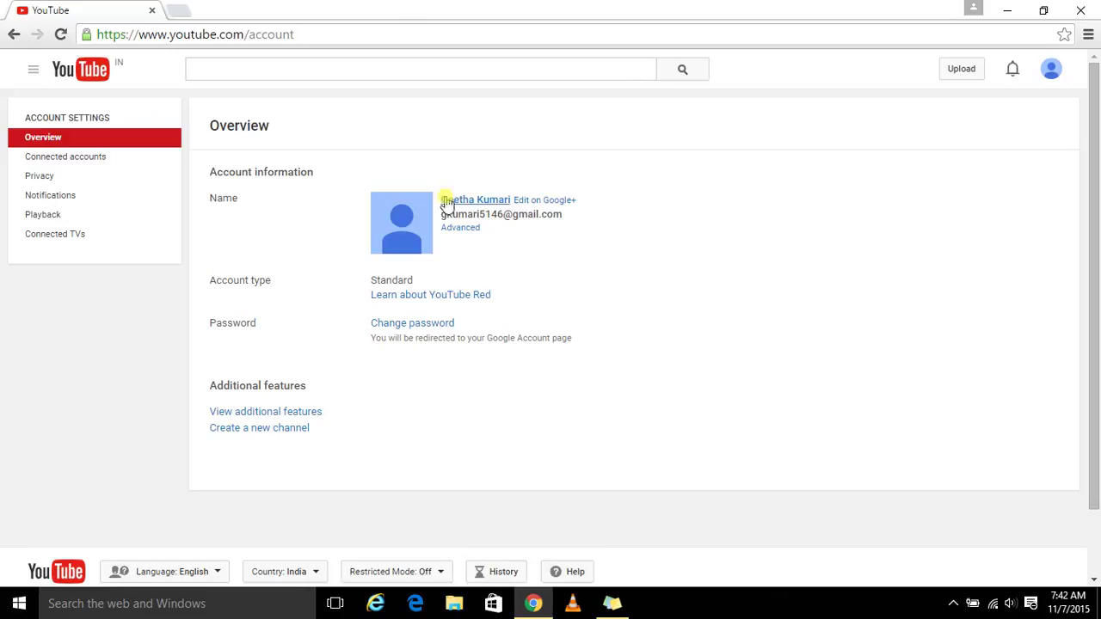
{"action": "left_click", "coordinate": [256, 416]}
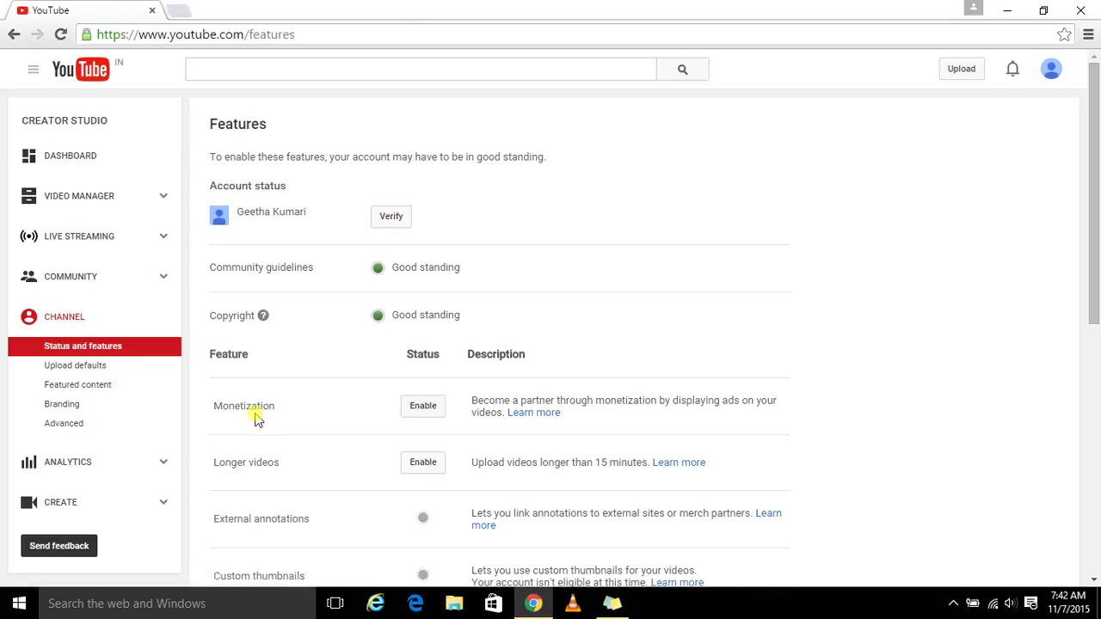
{"action": "left_click", "coordinate": [410, 413]}
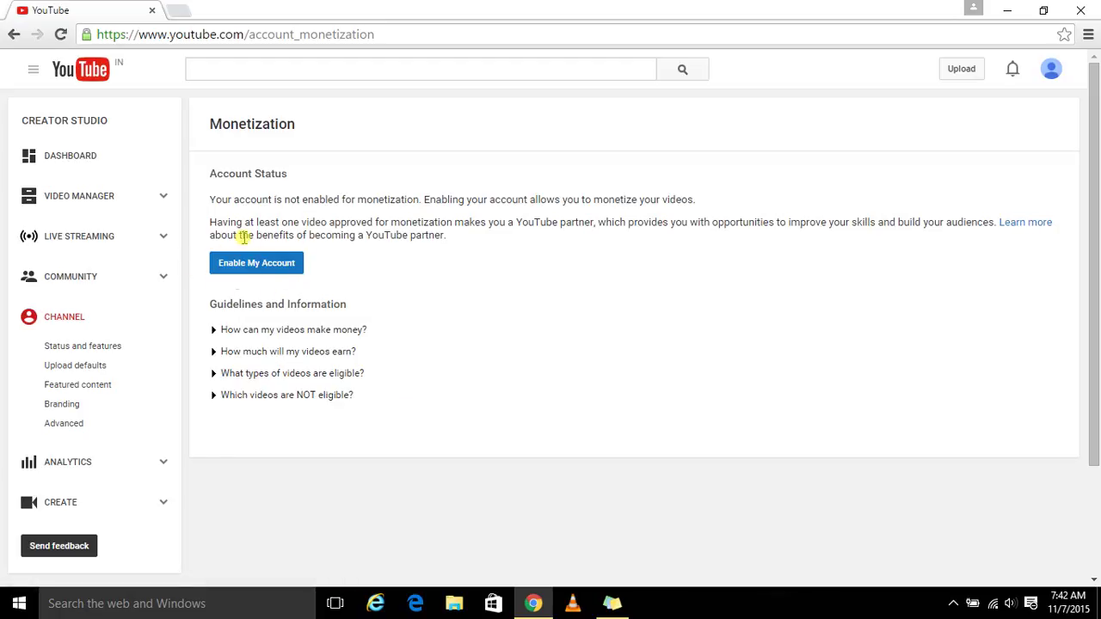
{"action": "left_click", "coordinate": [269, 270]}
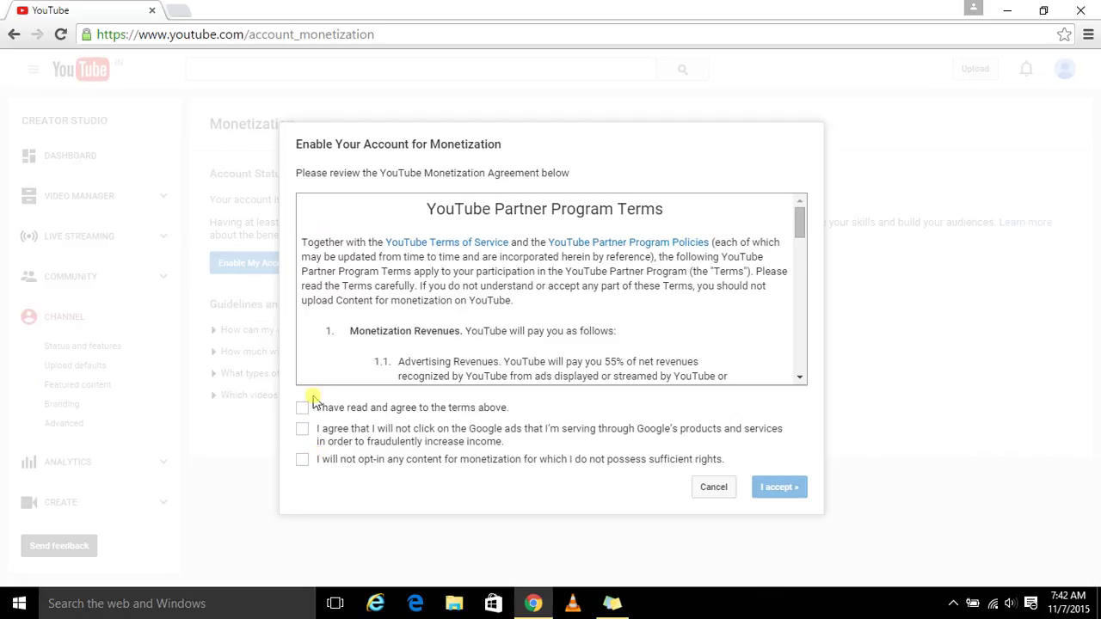
- Read the Monetization Revenues and Payment Account Requirement sections of the YouTube Partner Program Terms
{"action": "scroll", "coordinate": [493, 352], "scroll_direction": "down", "scroll_amount": 1}
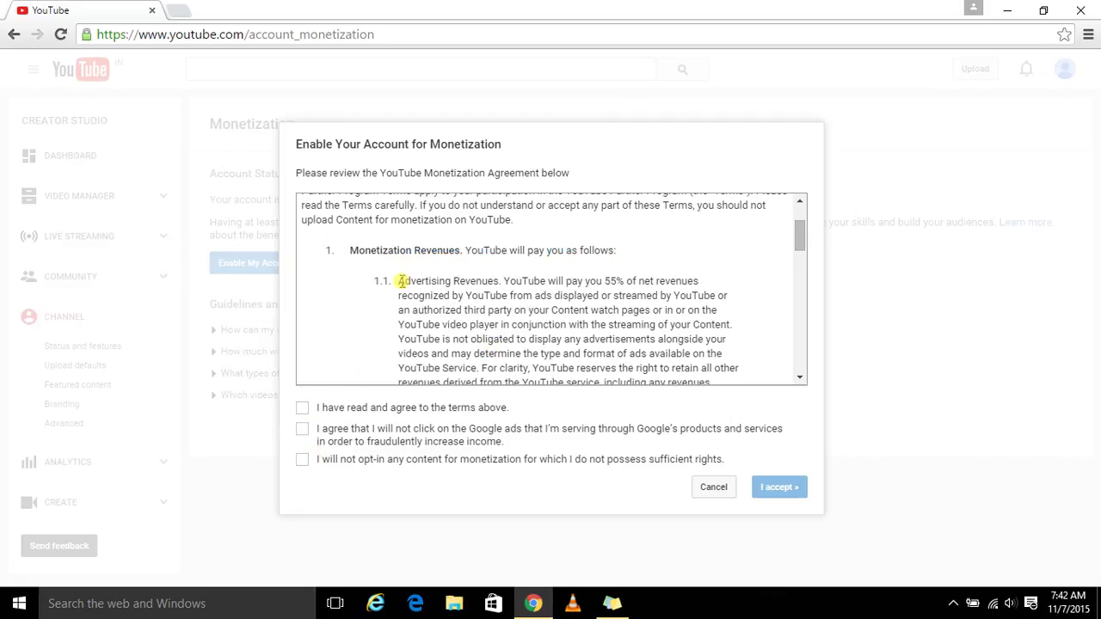
{"action": "left_click_drag", "start_coordinate": [399, 281], "coordinate": [727, 341]}
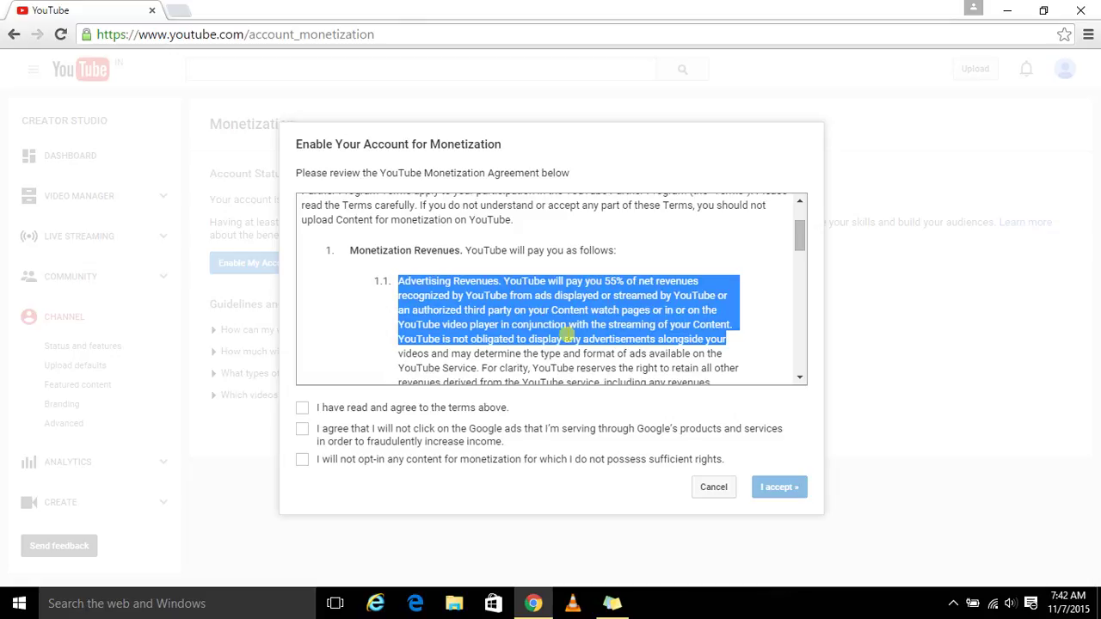
{"action": "scroll", "coordinate": [568, 334], "scroll_direction": "down", "scroll_amount": 2}
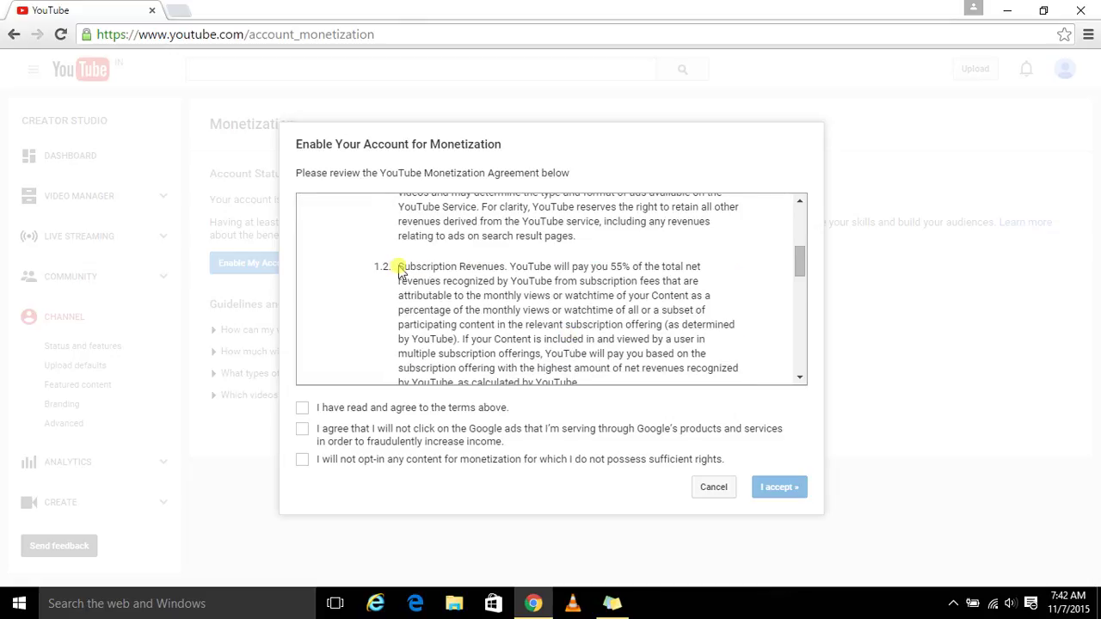
{"action": "left_click_drag", "start_coordinate": [399, 267], "coordinate": [703, 303]}
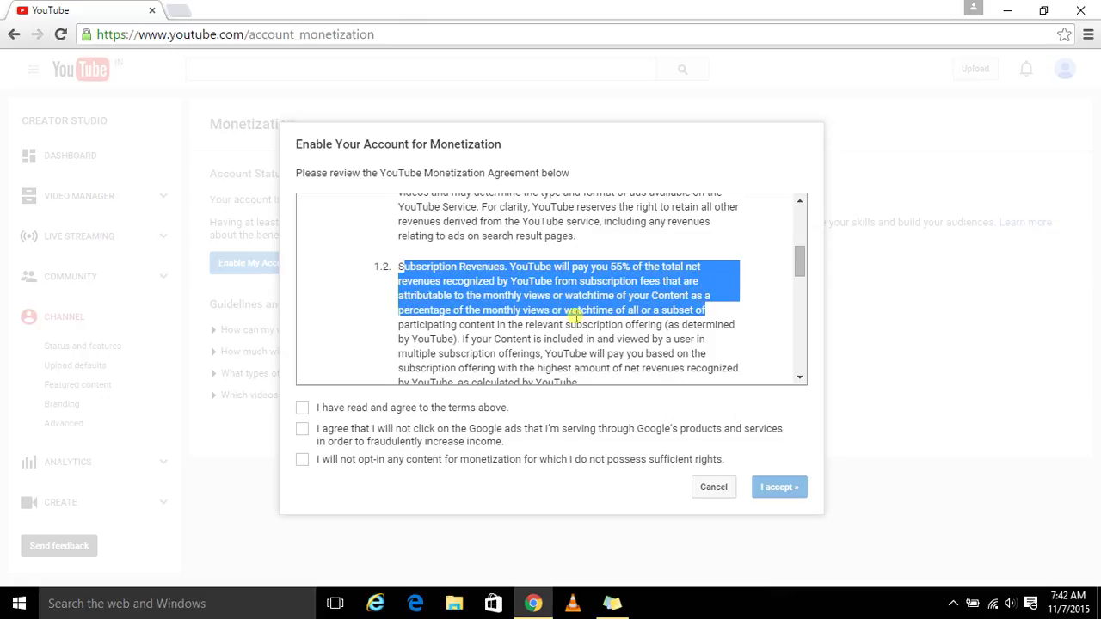
{"action": "scroll", "coordinate": [567, 349], "scroll_direction": "down", "scroll_amount": 1}
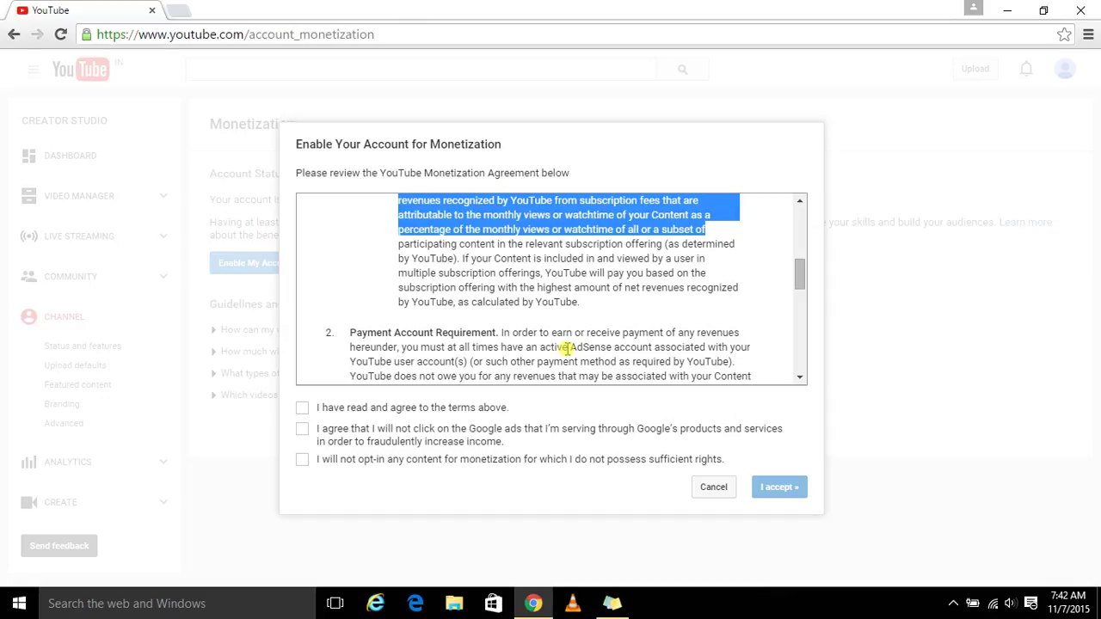
{"action": "scroll", "coordinate": [567, 348], "scroll_direction": "down", "scroll_amount": 1}
{"action": "left_click_drag", "start_coordinate": [498, 252], "coordinate": [732, 320]}
{"action": "left_click", "coordinate": [482, 335]}
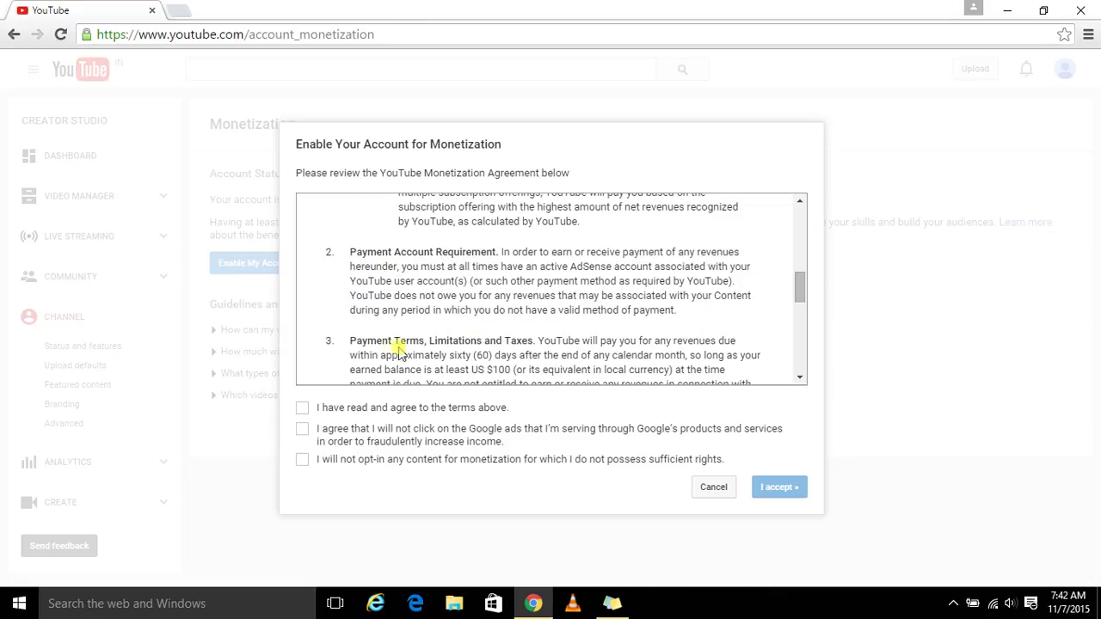
- Read the payment terms, termination, governing law and miscellaneous sections, and skim the whole agreement through to its end
{"action": "scroll", "coordinate": [395, 348], "scroll_direction": "down", "scroll_amount": 1}
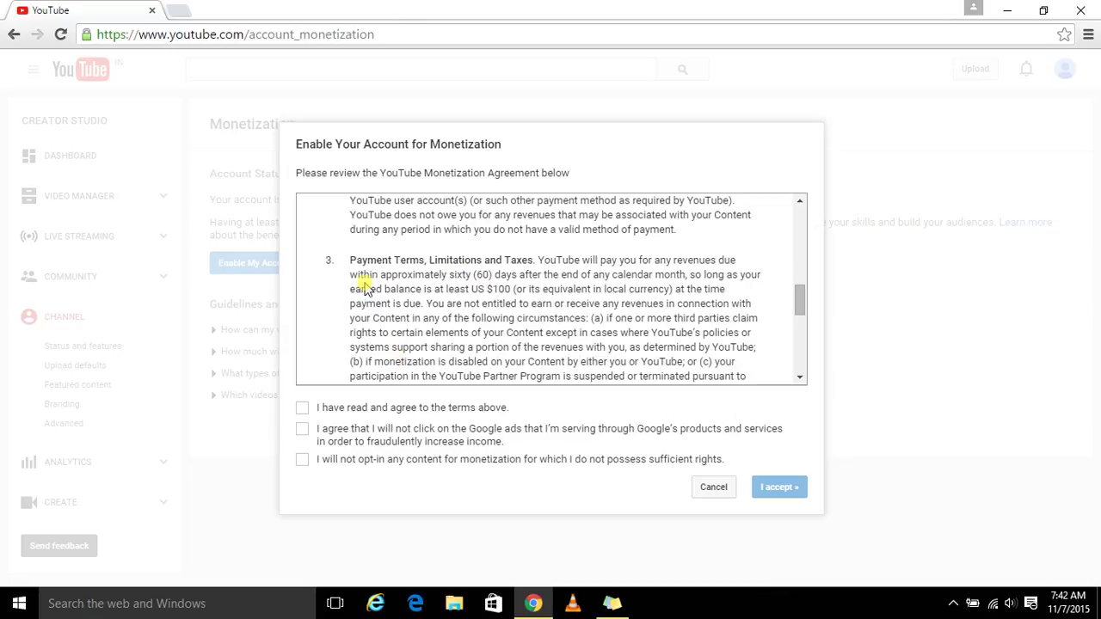
{"action": "left_click_drag", "start_coordinate": [357, 276], "coordinate": [621, 332]}
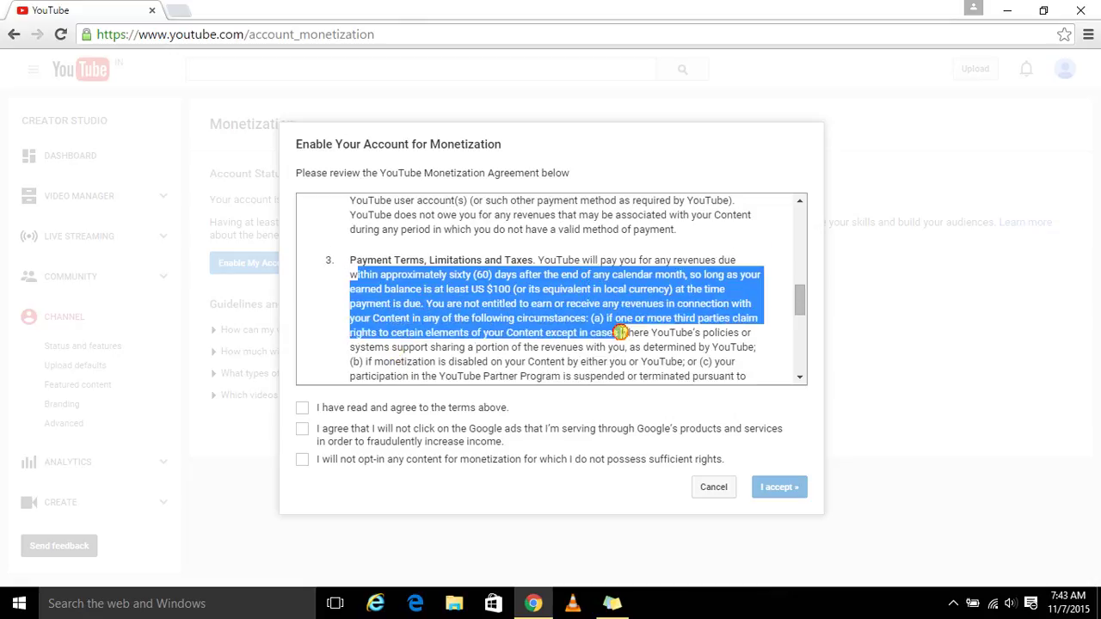
{"action": "scroll", "coordinate": [622, 335], "scroll_direction": "down", "scroll_amount": 2}
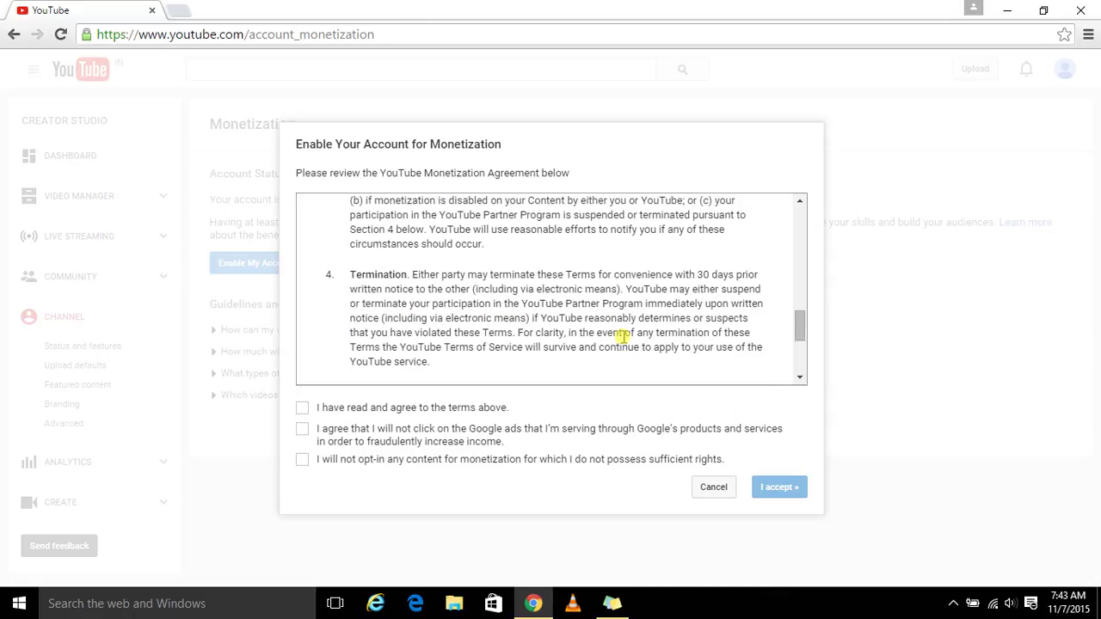
{"action": "scroll", "coordinate": [622, 336], "scroll_direction": "down", "scroll_amount": 2}
{"action": "scroll", "coordinate": [621, 336], "scroll_direction": "up", "scroll_amount": 3}
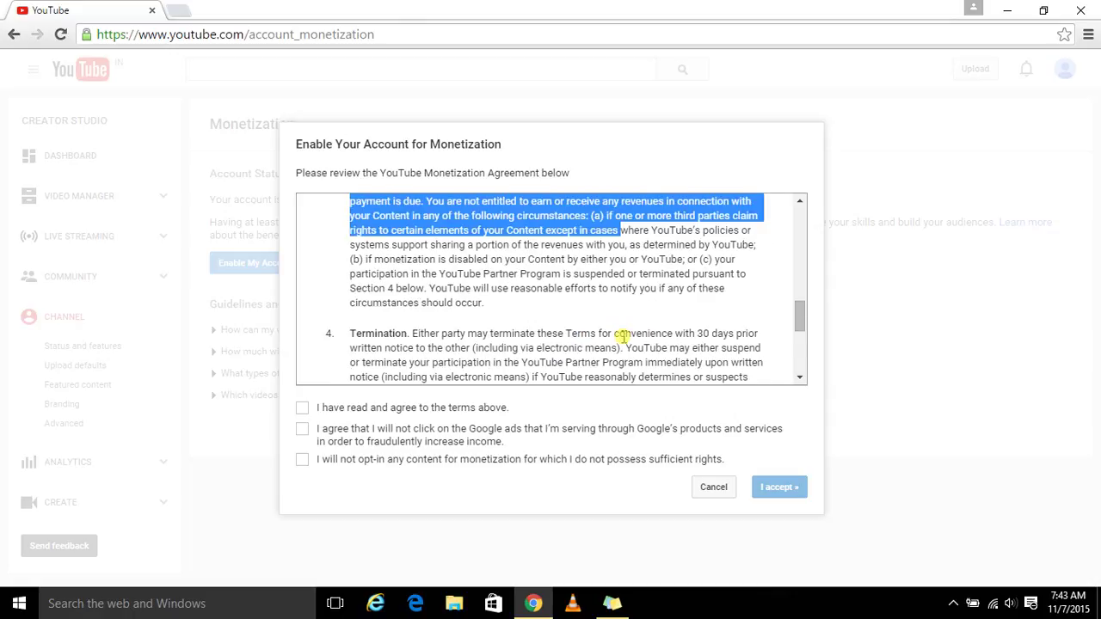
{"action": "scroll", "coordinate": [622, 340], "scroll_direction": "down", "scroll_amount": 1}
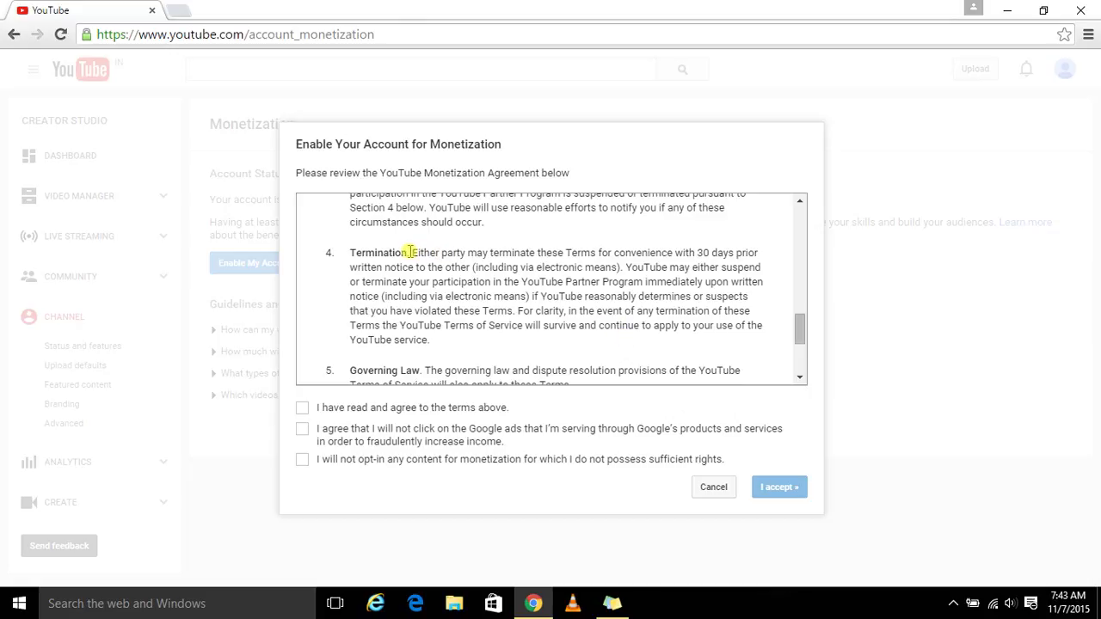
{"action": "left_click_drag", "start_coordinate": [410, 252], "coordinate": [691, 281]}
{"action": "left_click", "coordinate": [618, 327]}
{"action": "scroll", "coordinate": [616, 331], "scroll_direction": "down", "scroll_amount": 1}
{"action": "scroll", "coordinate": [616, 331], "scroll_direction": "down", "scroll_amount": 1}
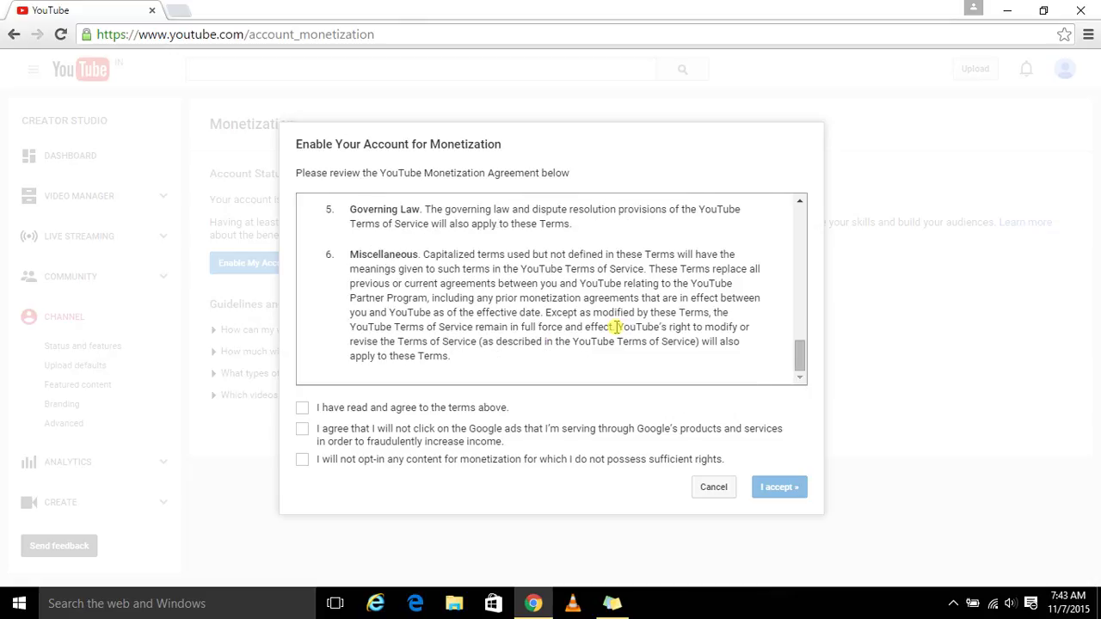
{"action": "scroll", "coordinate": [616, 326], "scroll_direction": "up", "scroll_amount": 10}
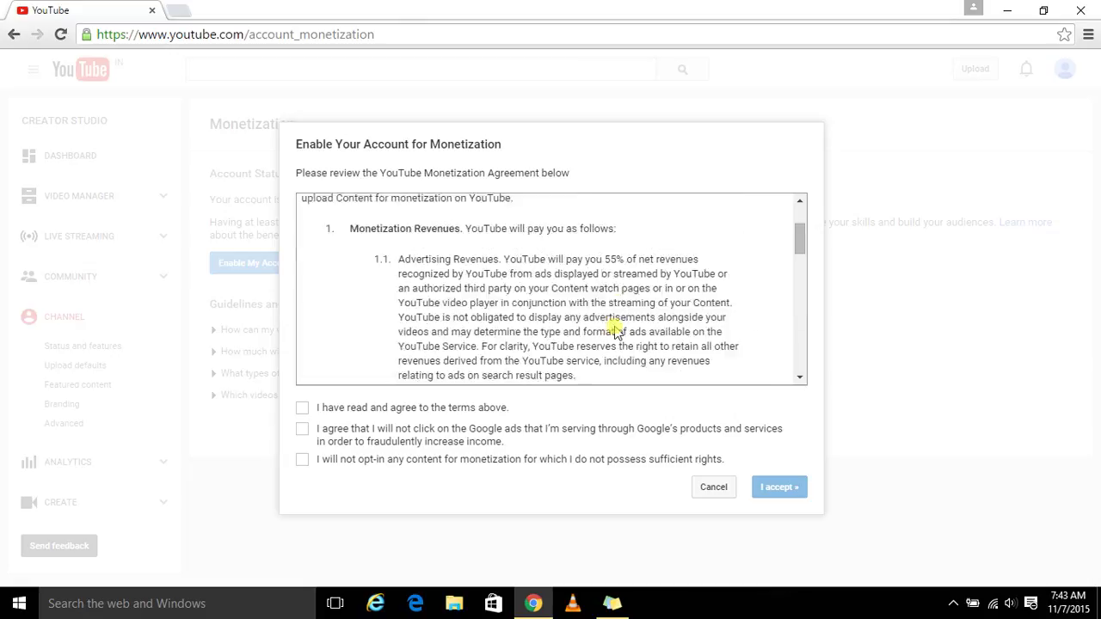
{"action": "scroll", "coordinate": [616, 325], "scroll_direction": "down", "scroll_amount": 2}
{"action": "scroll", "coordinate": [616, 325], "scroll_direction": "up", "scroll_amount": 1}
{"action": "scroll", "coordinate": [616, 325], "scroll_direction": "down", "scroll_amount": 2}
{"action": "scroll", "coordinate": [616, 327], "scroll_direction": "down", "scroll_amount": 10}
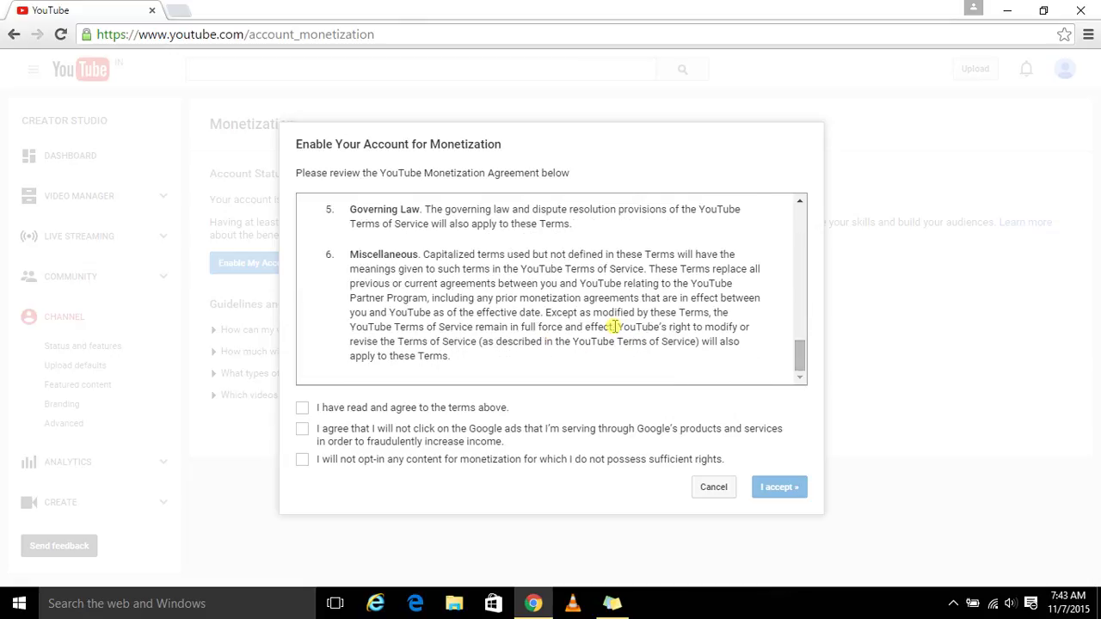
- Agree to the terms, the no-ad-clicking rule and the content rights declaration, and accept the monetization agreement
{"action": "left_click", "coordinate": [303, 410]}
{"action": "left_click", "coordinate": [303, 429]}
{"action": "left_click", "coordinate": [304, 462]}
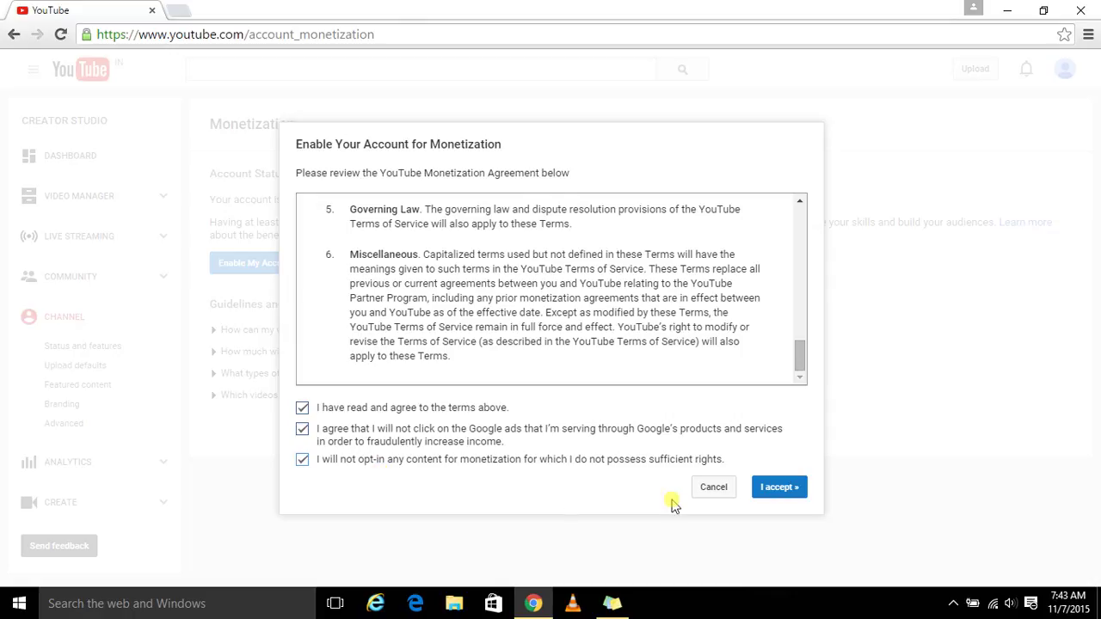
{"action": "left_click", "coordinate": [780, 490]}
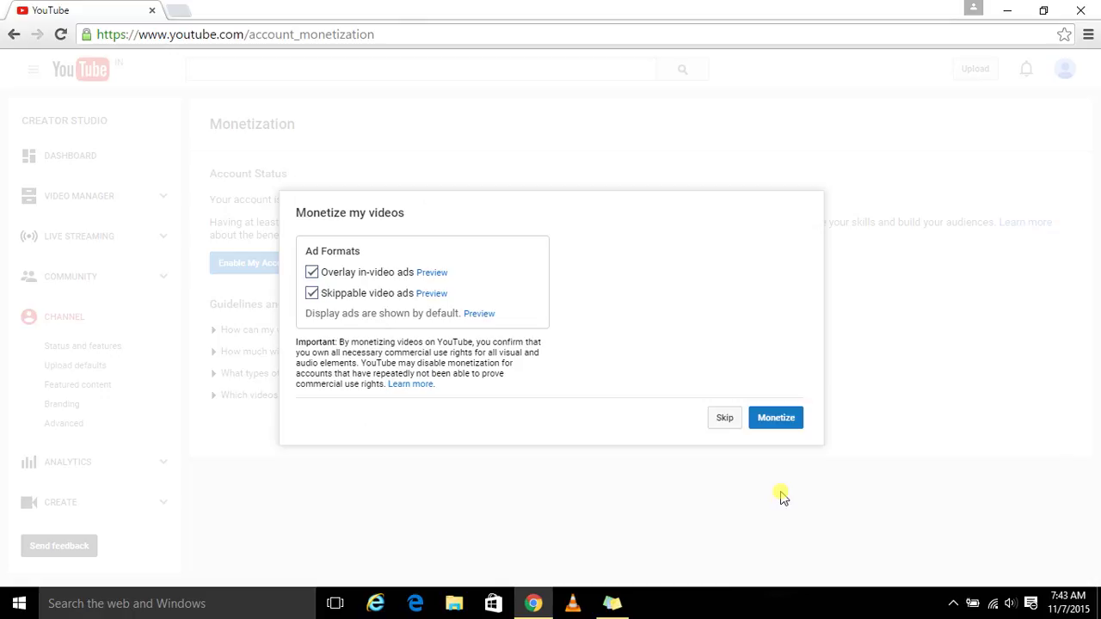
- Monetize the existing videos with overlay in-video ads and skippable video ads, and dismiss the how-to notice
{"action": "left_click", "coordinate": [774, 431]}
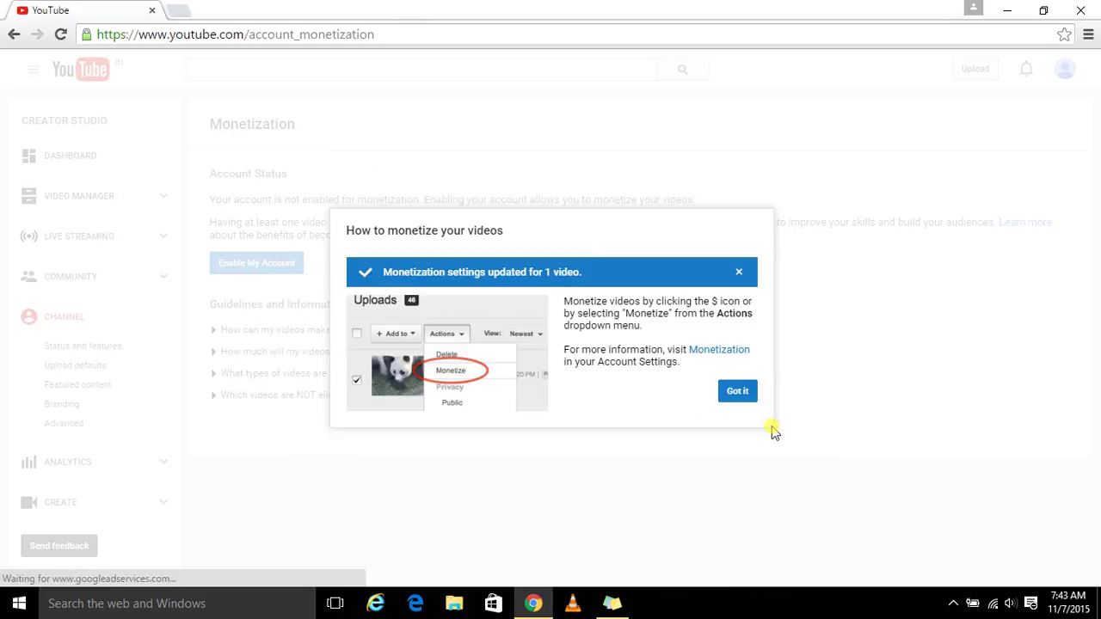
{"action": "left_click", "coordinate": [733, 398]}
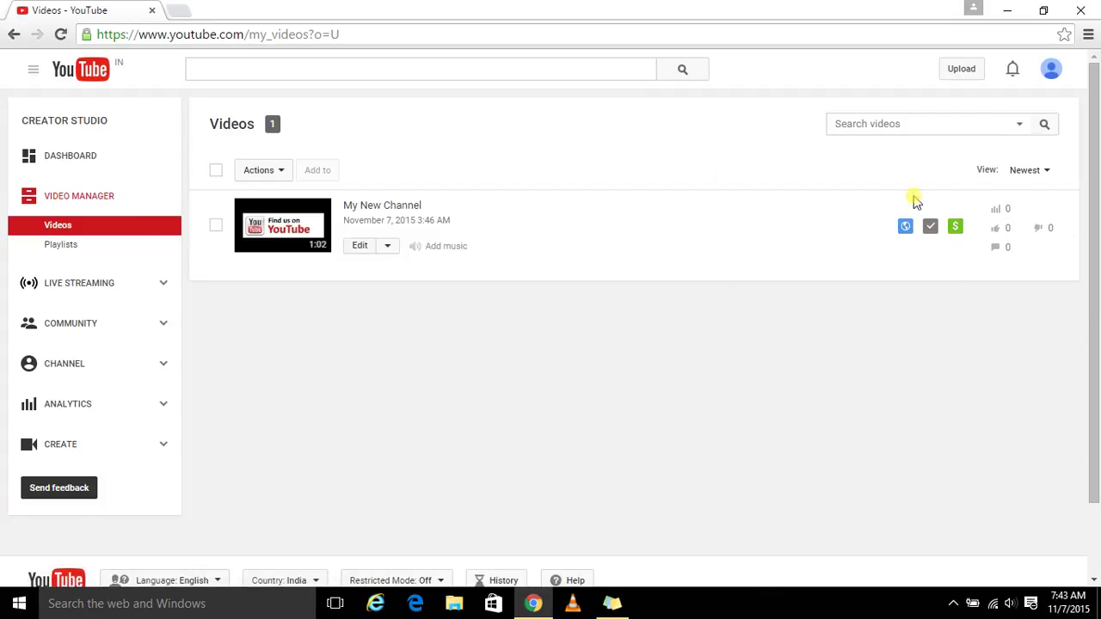
{"action": "left_click", "coordinate": [933, 229]}
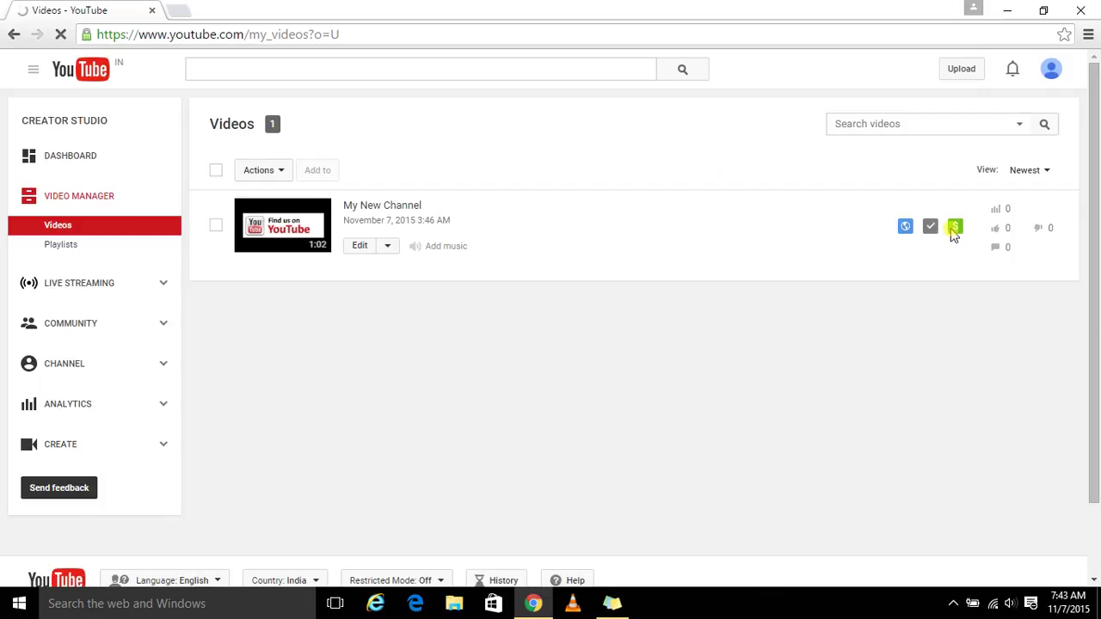
- Switch to the sticky note, highlight the line "Thanks for watching... subscribe to my channel", and return to the YouTube video list
{"action": "left_click", "coordinate": [615, 604]}
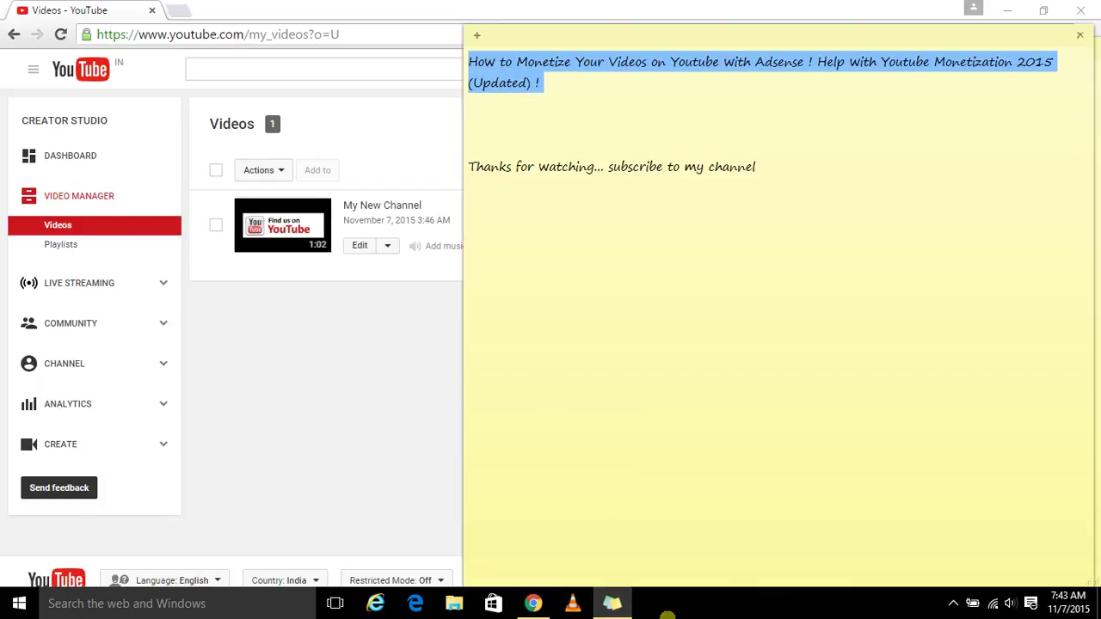
{"action": "left_click", "coordinate": [766, 176]}
{"action": "left_click_drag", "start_coordinate": [774, 172], "coordinate": [365, 175]}
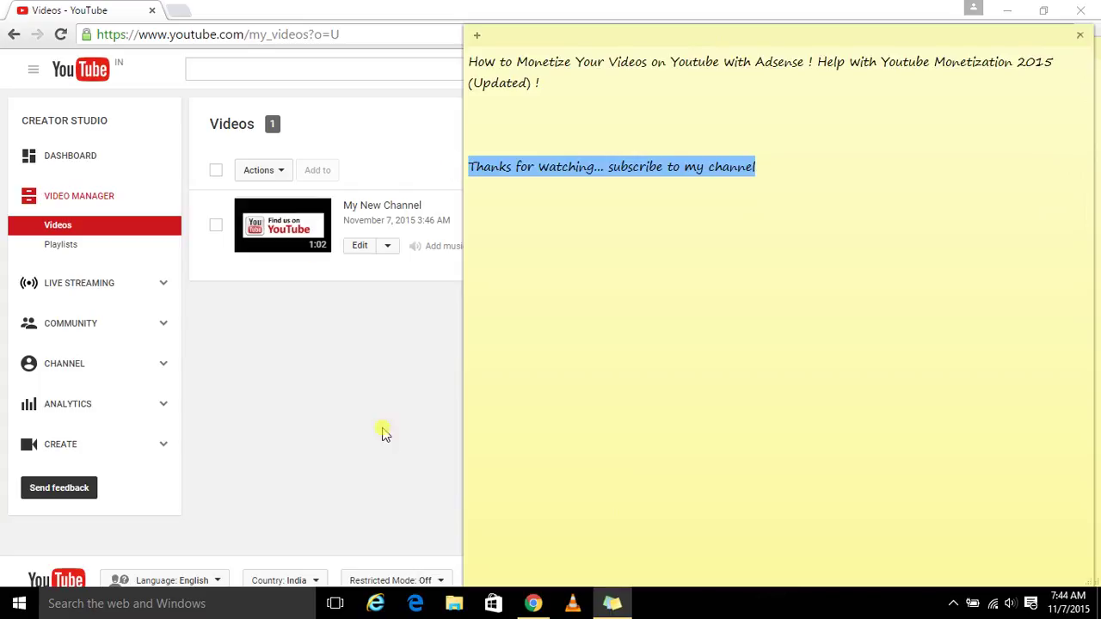
{"action": "left_click", "coordinate": [346, 374]}
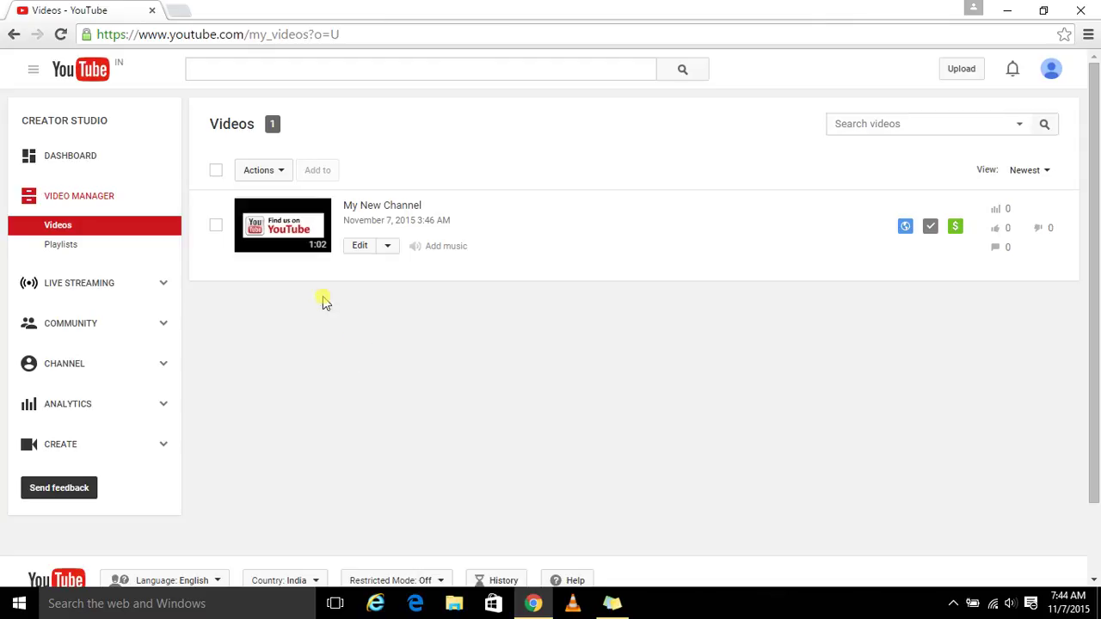
- Open the account's additional features page again and check the status of monetization and the other channel features
{"action": "left_click", "coordinate": [1052, 73]}
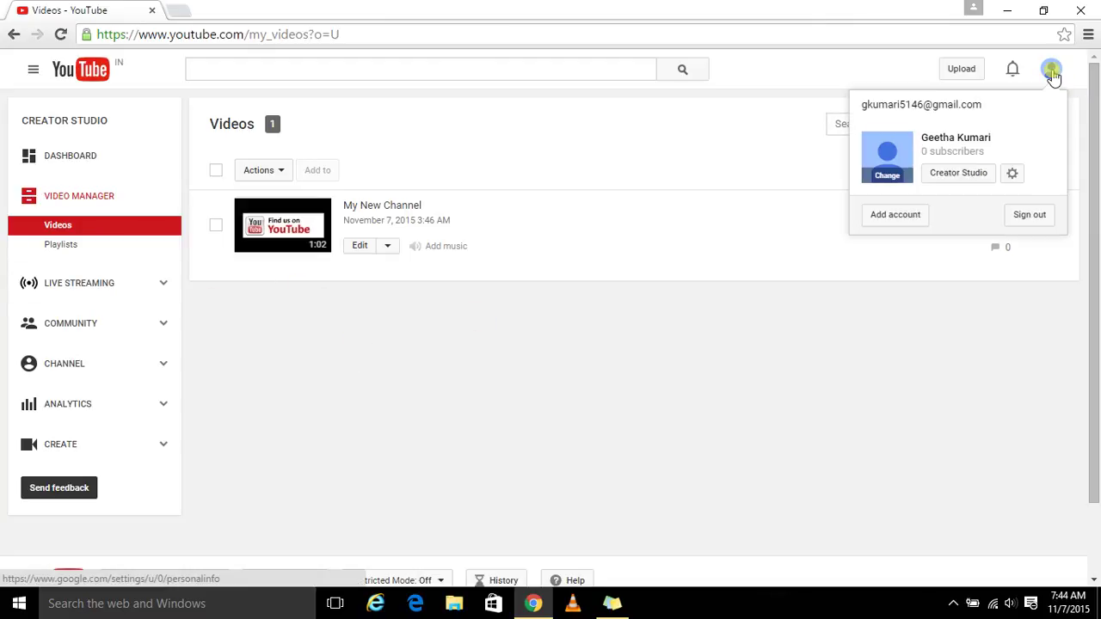
{"action": "left_click", "coordinate": [1012, 178]}
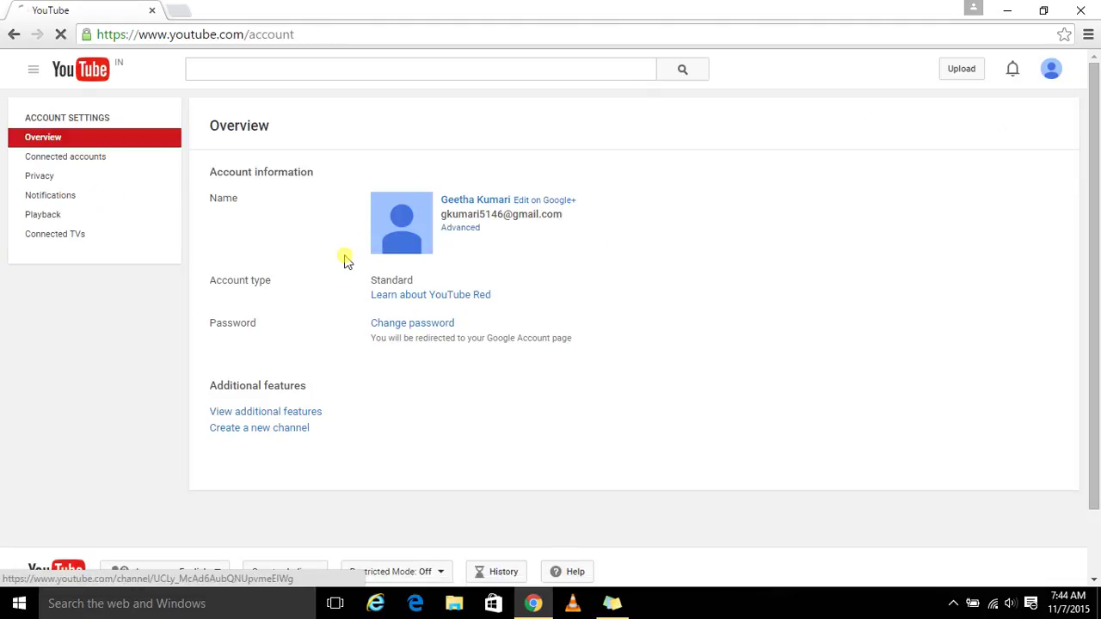
{"action": "left_click", "coordinate": [280, 414]}
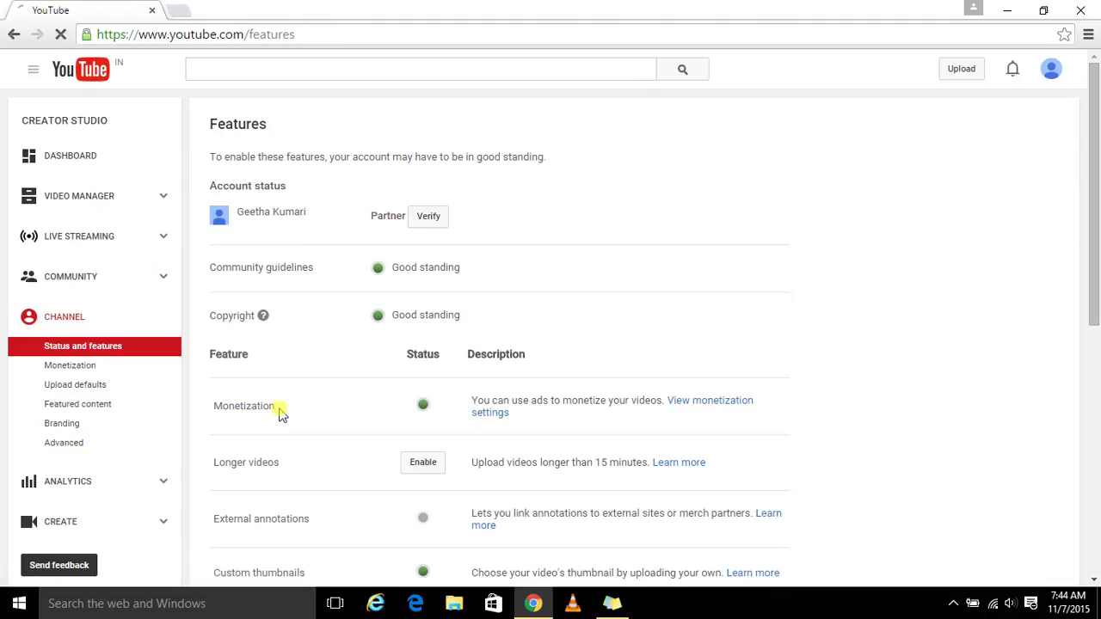
{"action": "left_click", "coordinate": [14, 35]}
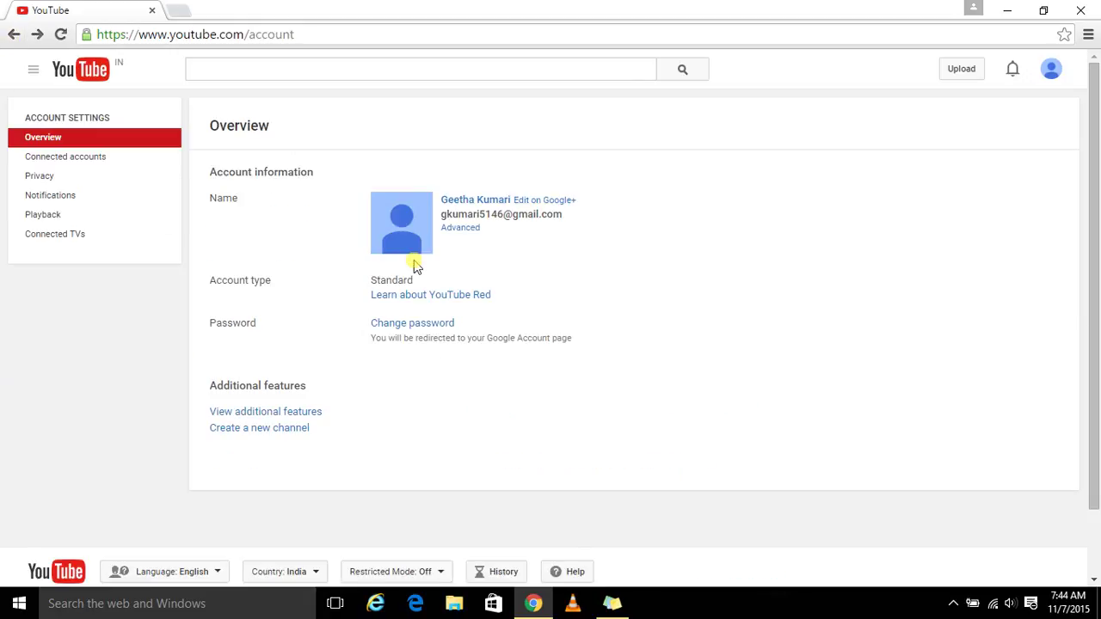
{"action": "left_click", "coordinate": [287, 415]}
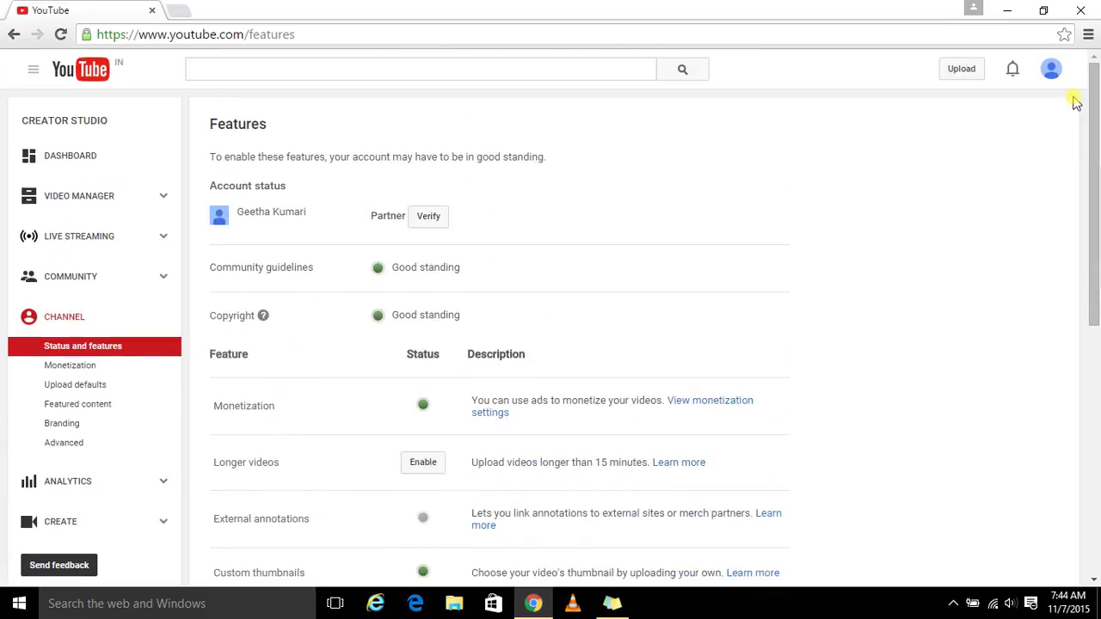
{"action": "scroll", "coordinate": [464, 254], "scroll_direction": "down", "scroll_amount": 2}
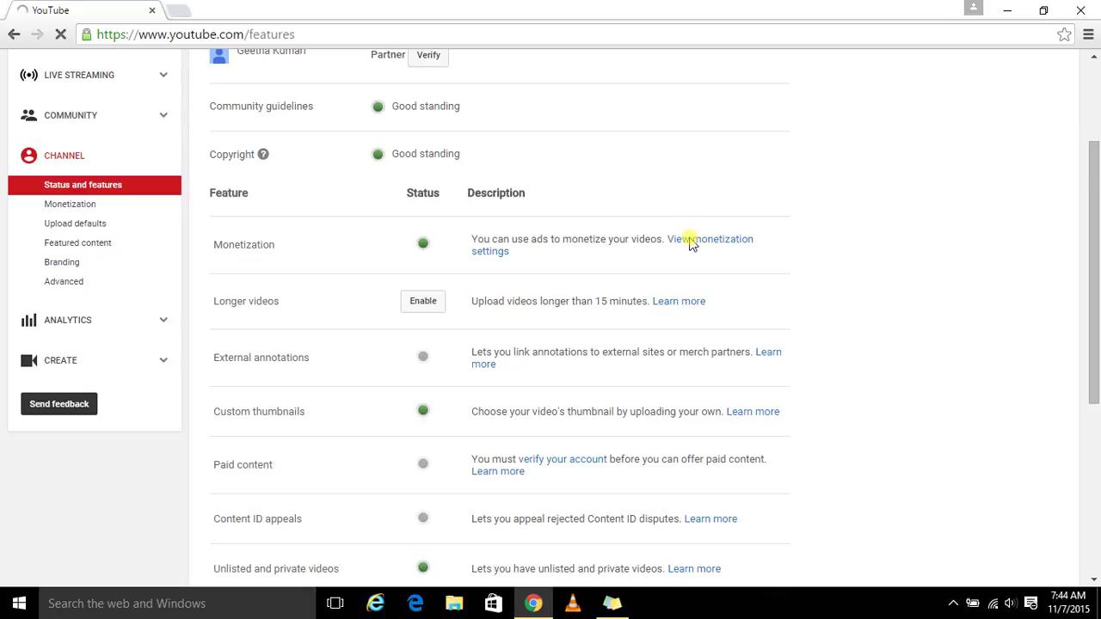
{"action": "scroll", "coordinate": [691, 241], "scroll_direction": "down", "scroll_amount": 1}
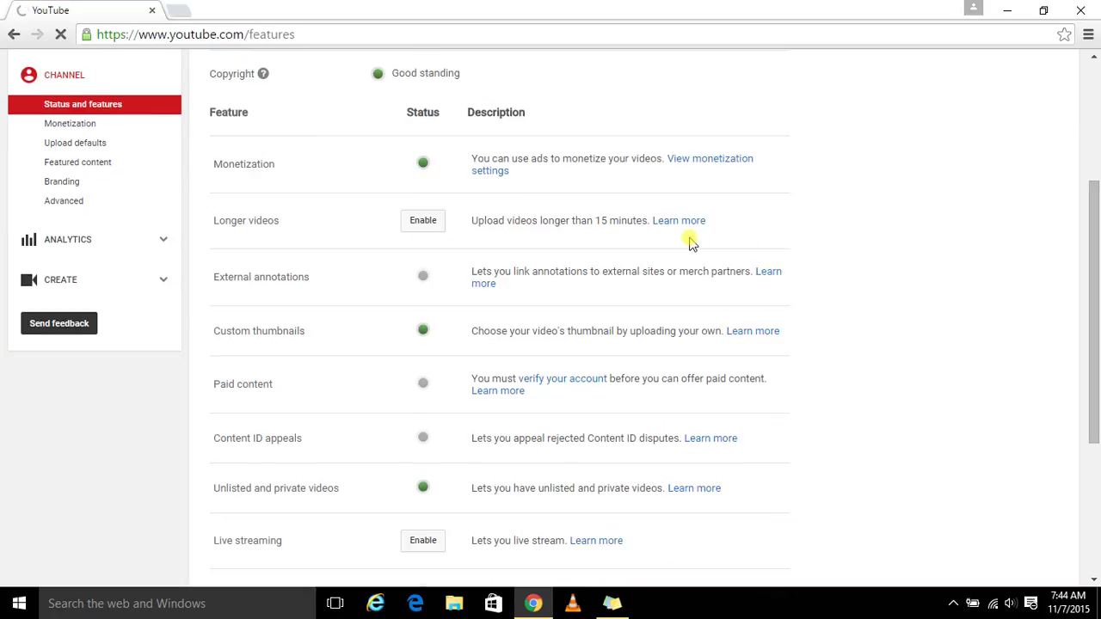
- Open the monetization settings, expand the guideline on how payment works, and start associating an AdSense account
{"action": "left_click", "coordinate": [705, 169]}
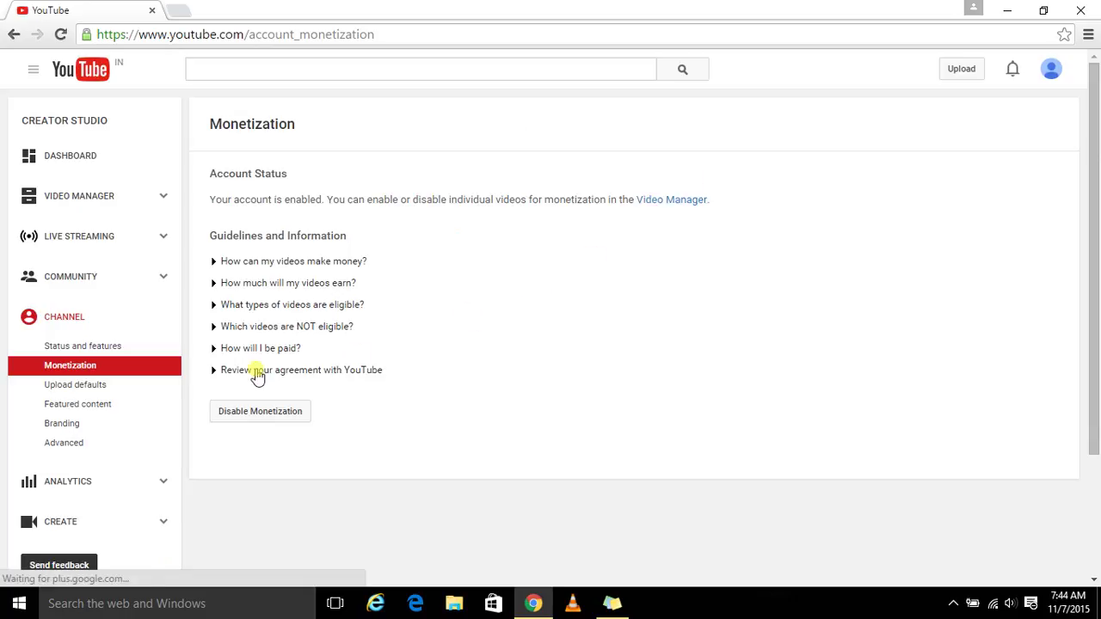
{"action": "left_click", "coordinate": [249, 353]}
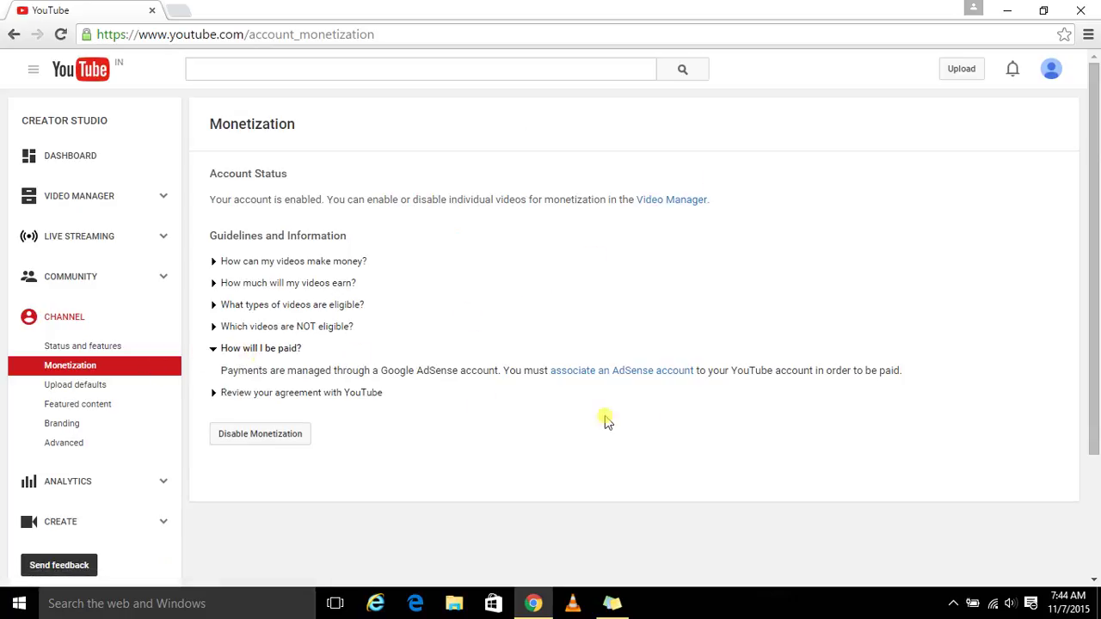
{"action": "left_click", "coordinate": [582, 375]}
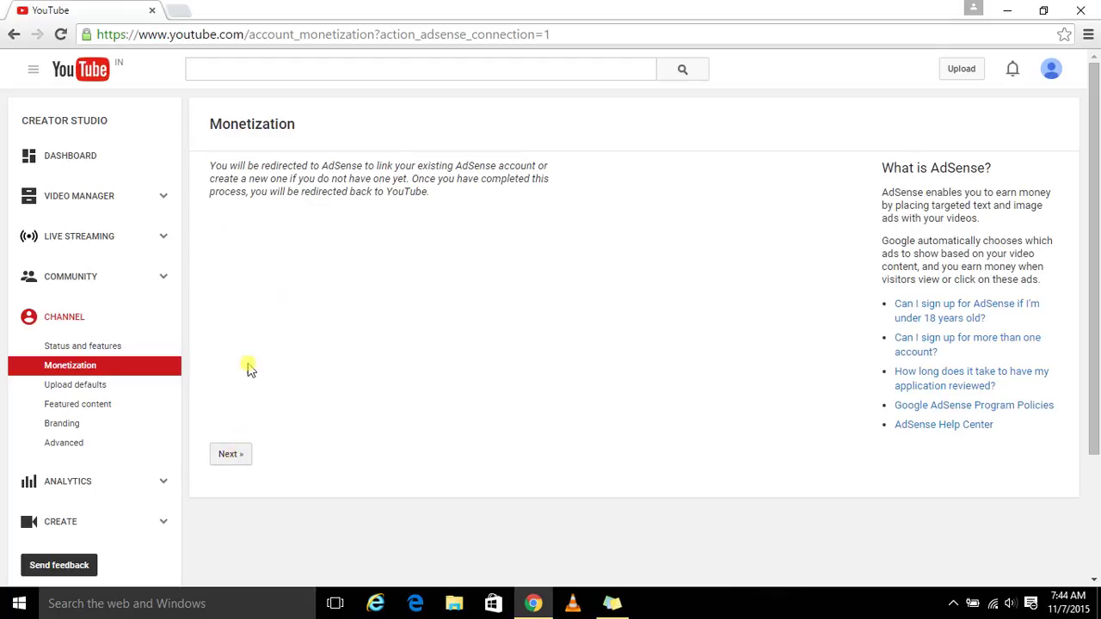
- Proceed to AdSense, sign in with the Google account, and accept the channel website with English as content language
{"action": "left_click", "coordinate": [220, 456]}
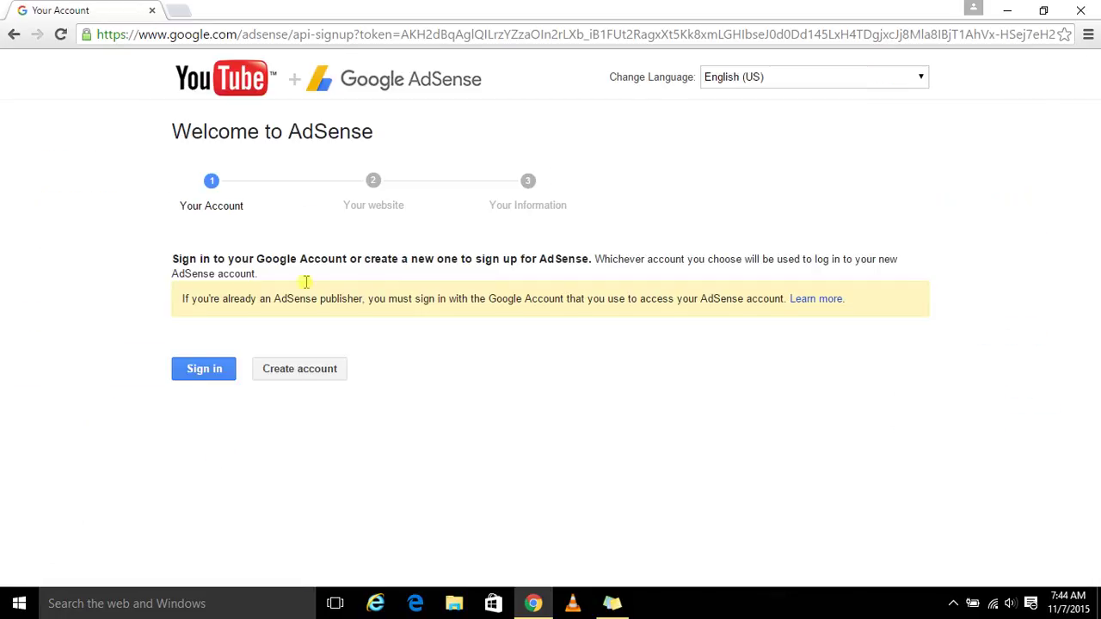
{"action": "left_click", "coordinate": [207, 370]}
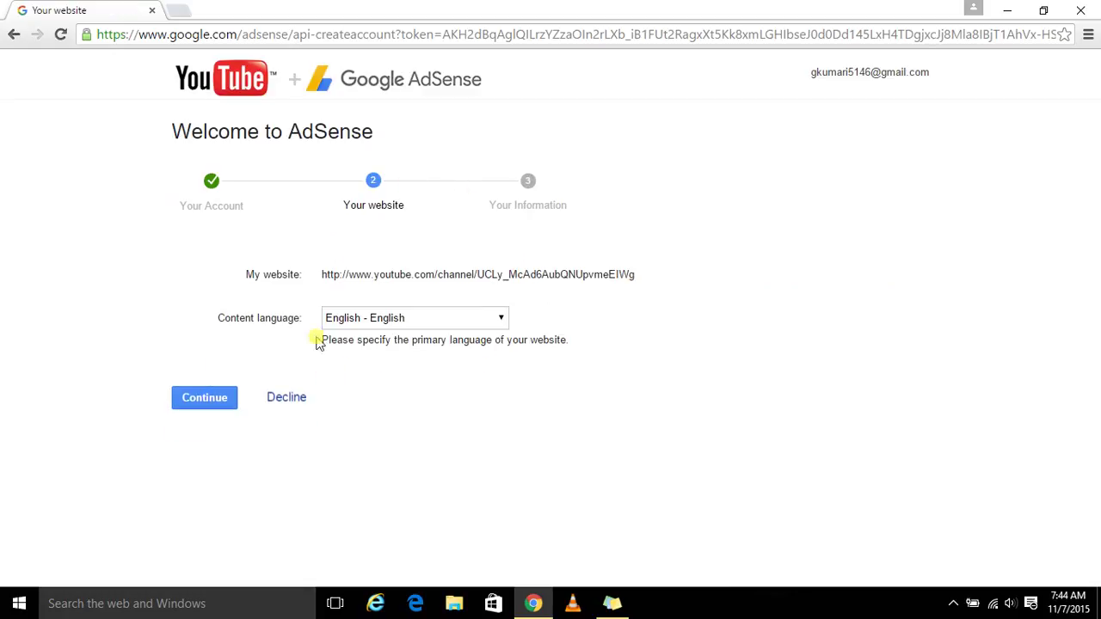
{"action": "left_click", "coordinate": [207, 411]}
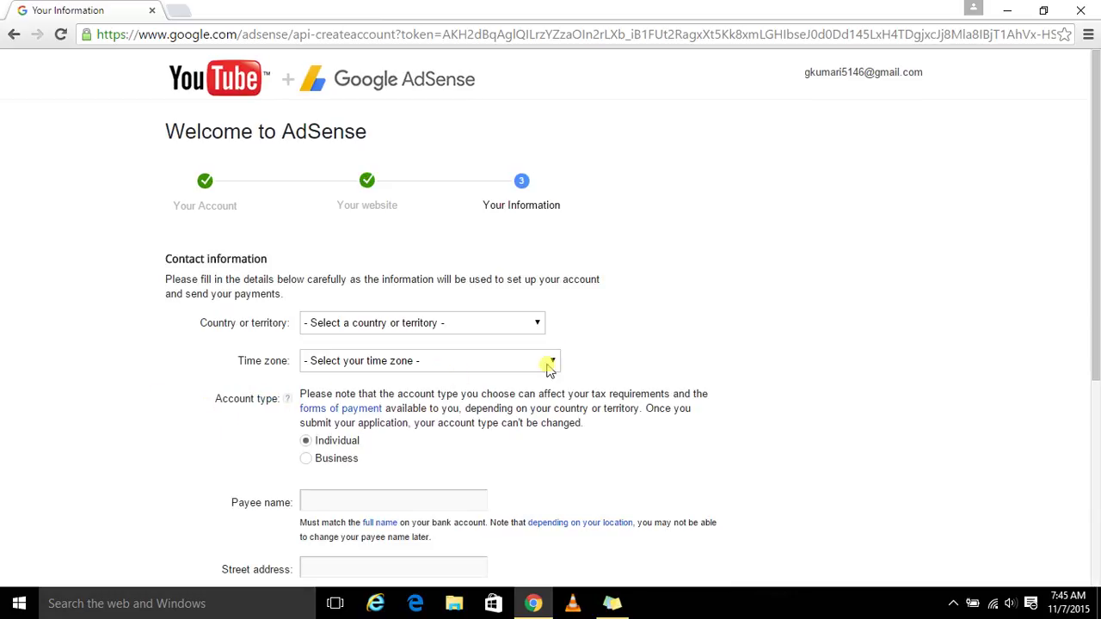
- Set the country or territory to India and enter the payee's full name in the AdSense contact information
{"action": "left_click", "coordinate": [408, 324]}
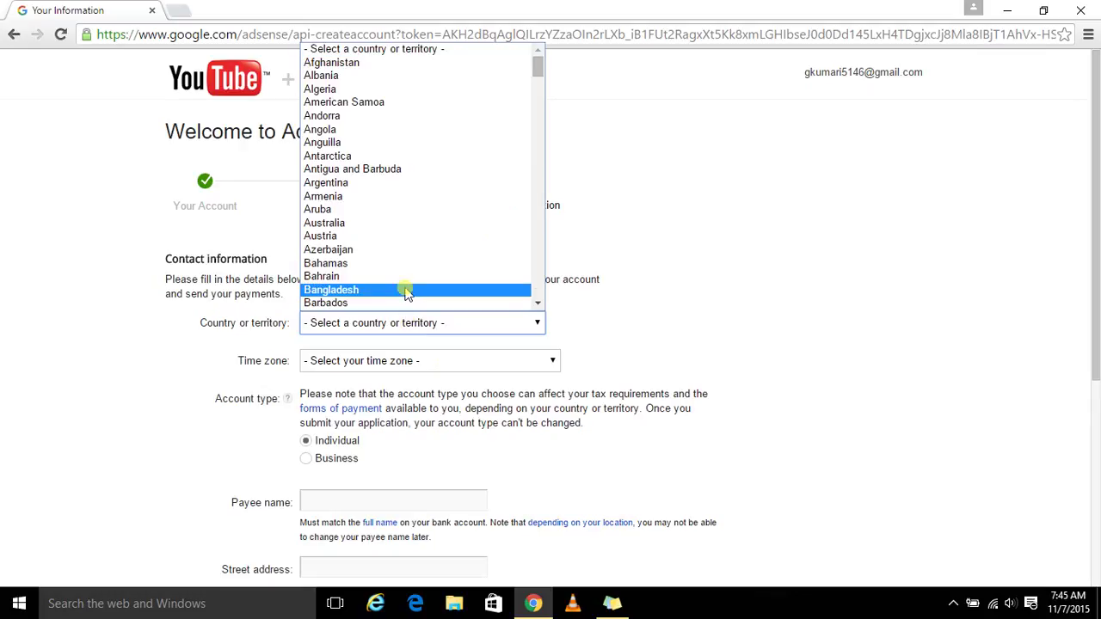
{"action": "type", "text": "india"}
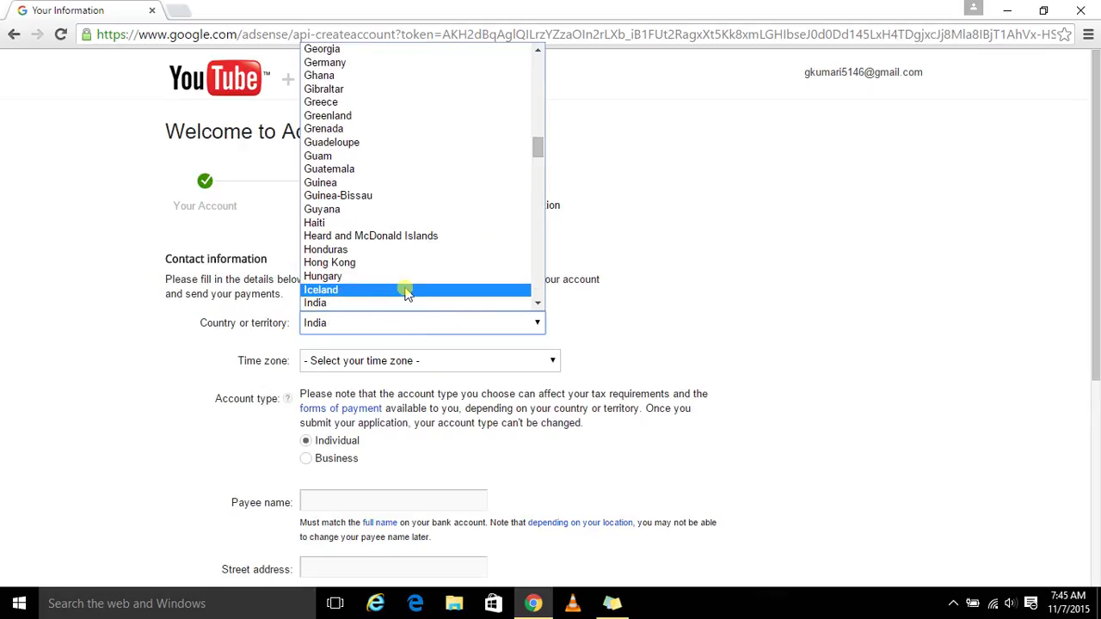
{"action": "key", "text": "Return"}
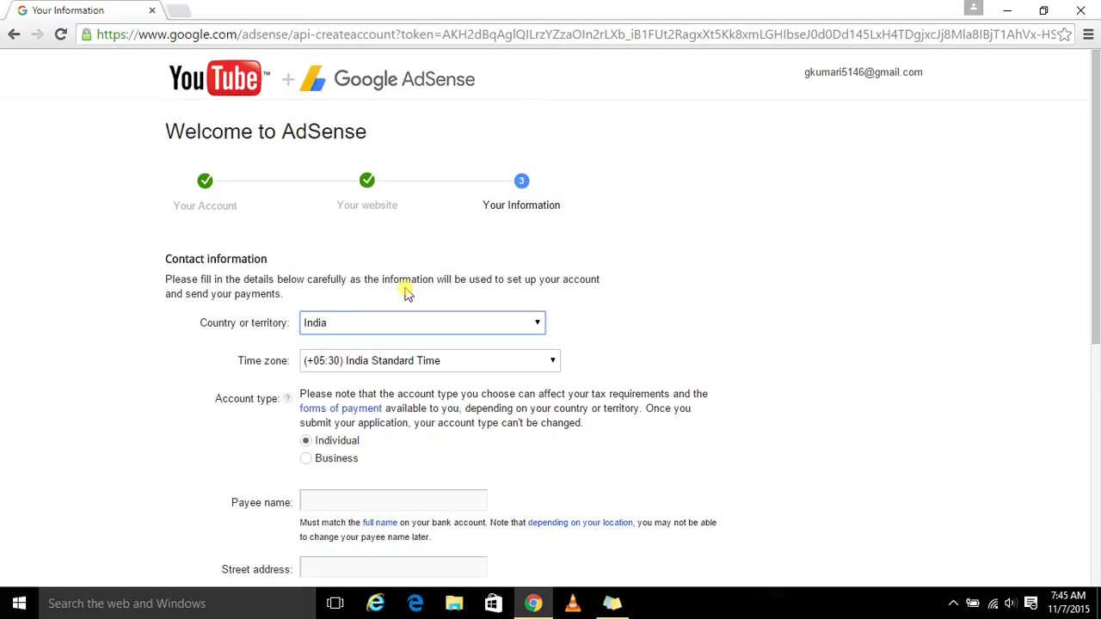
{"action": "scroll", "coordinate": [407, 293], "scroll_direction": "down", "scroll_amount": 1}
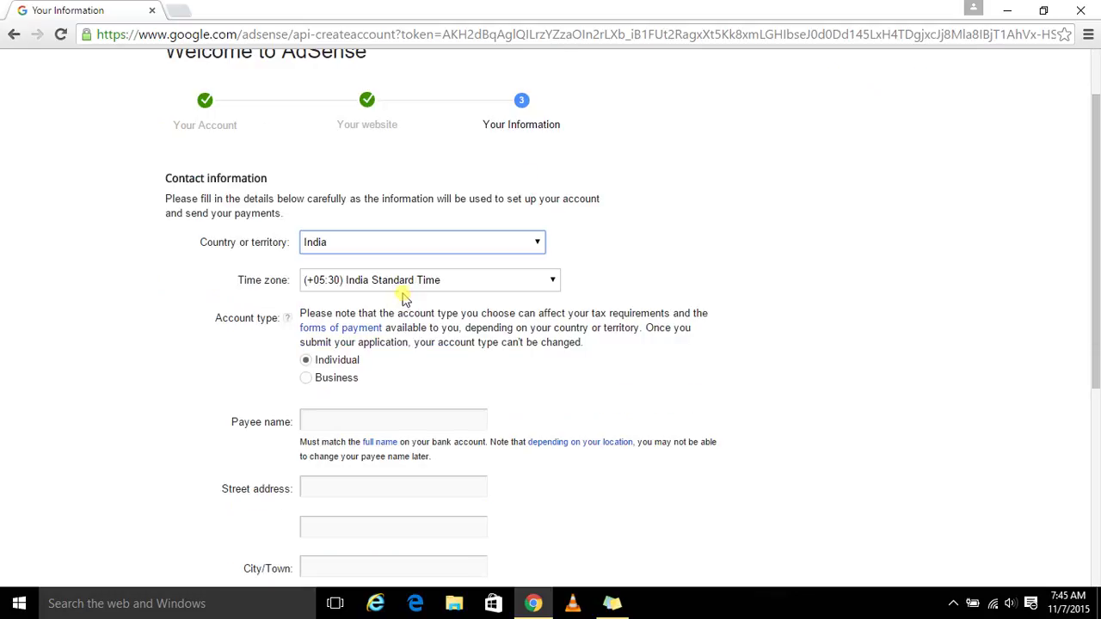
{"action": "scroll", "coordinate": [347, 363], "scroll_direction": "down", "scroll_amount": 1}
{"action": "left_click", "coordinate": [347, 341]}
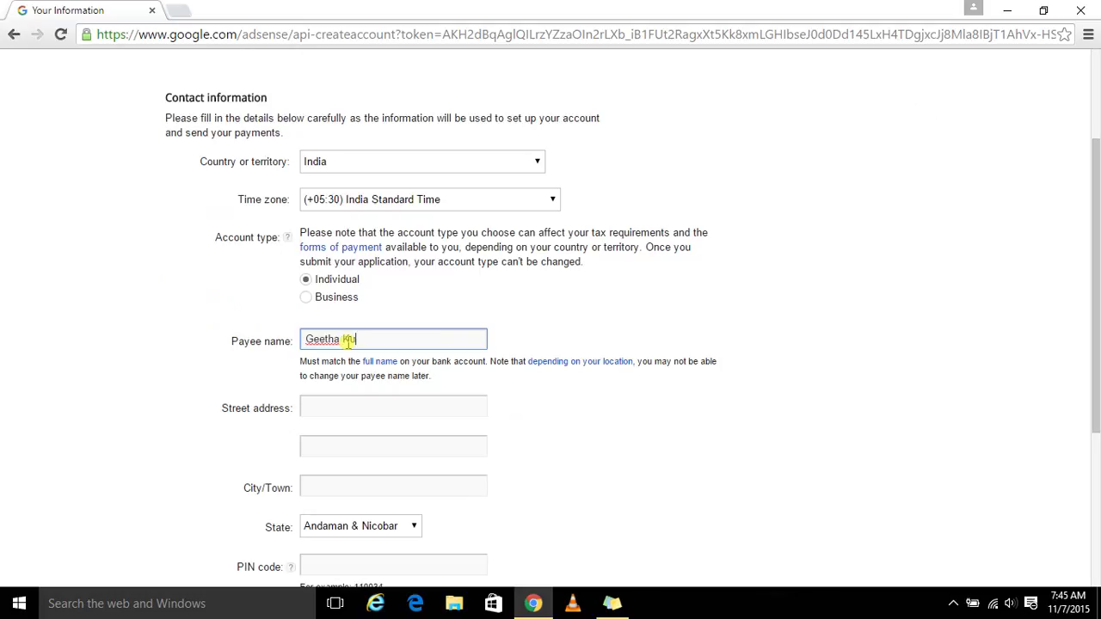
{"action": "scroll", "coordinate": [357, 387], "scroll_direction": "down", "scroll_amount": 2}
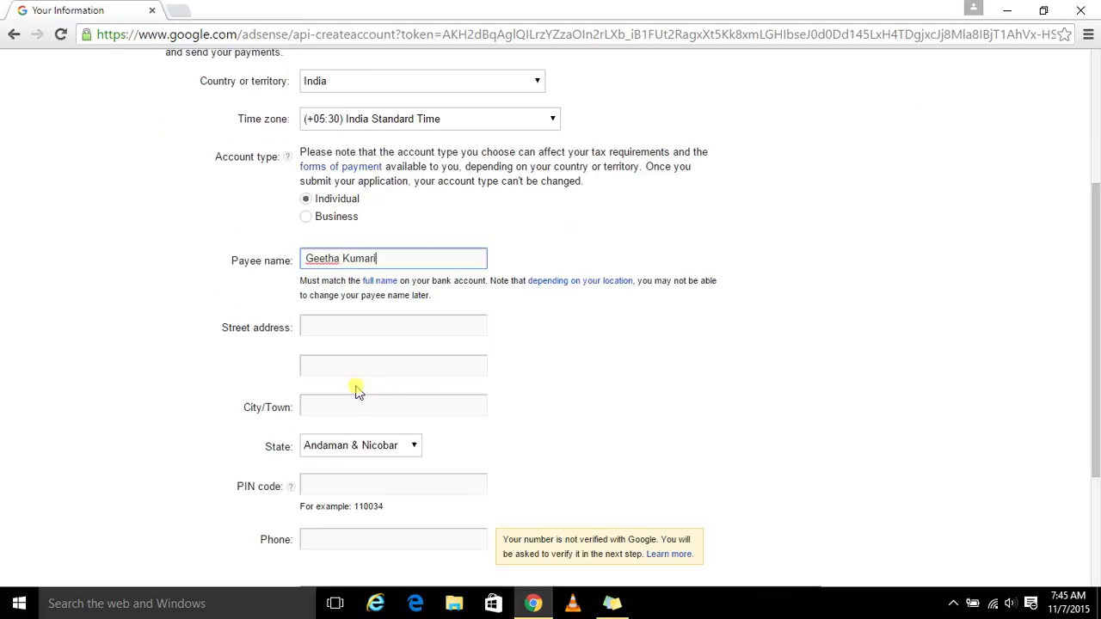
{"action": "left_click", "coordinate": [361, 248]}
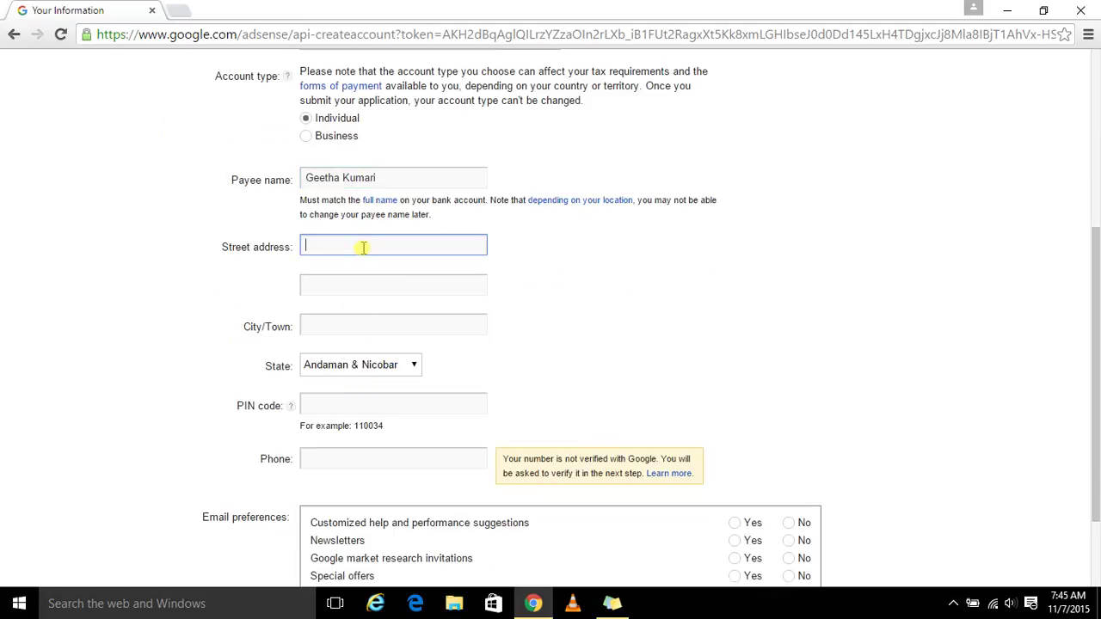
- Answer Yes to all five email preferences and try to submit the AdSense application
{"action": "scroll", "coordinate": [401, 364], "scroll_direction": "down", "scroll_amount": 2}
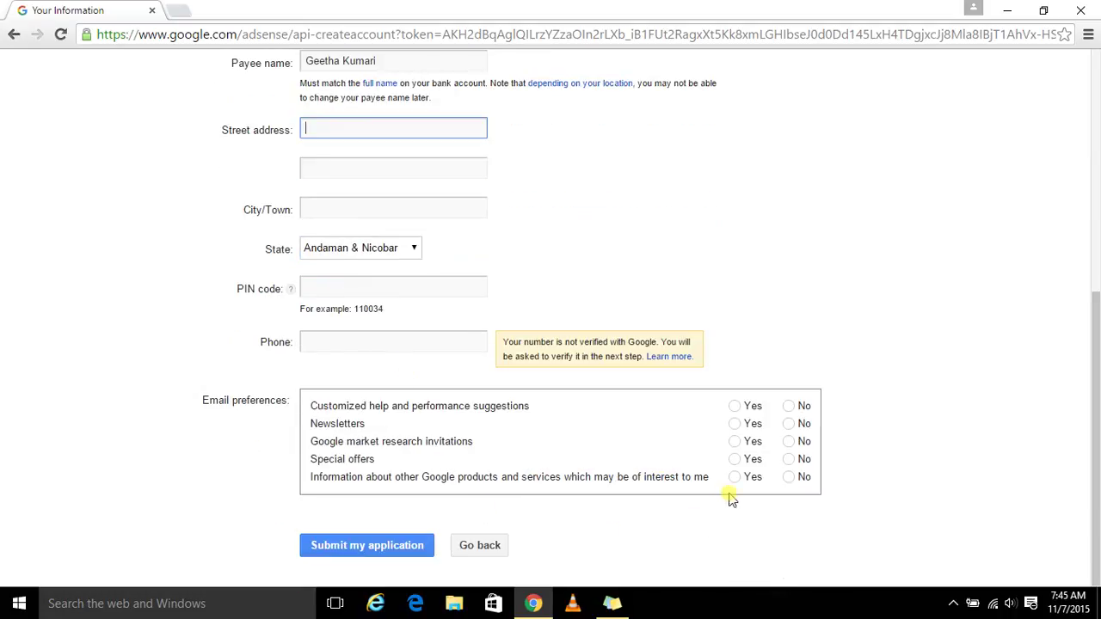
{"action": "left_click", "coordinate": [735, 406]}
{"action": "left_click", "coordinate": [735, 424]}
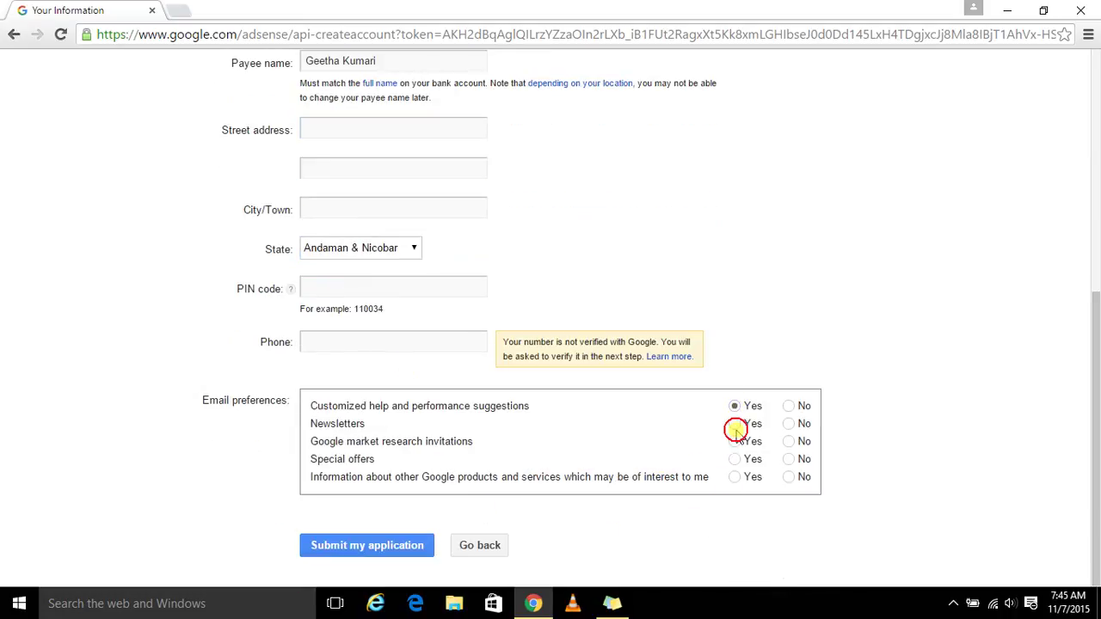
{"action": "left_click", "coordinate": [735, 441]}
{"action": "left_click", "coordinate": [734, 460]}
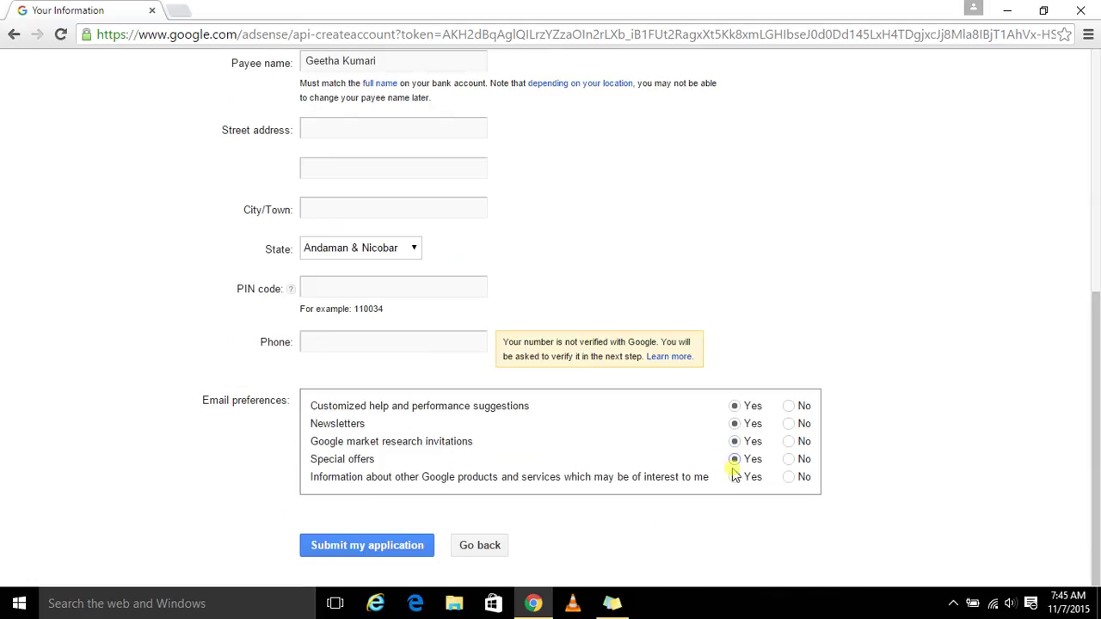
{"action": "left_click", "coordinate": [734, 476]}
{"action": "left_click", "coordinate": [361, 547]}
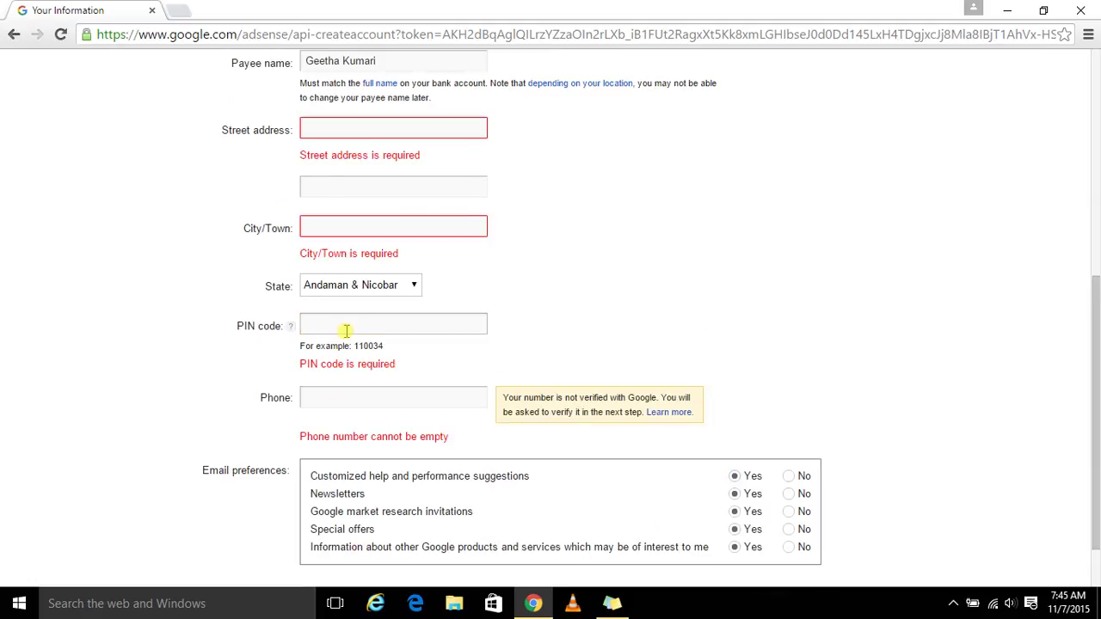
- Look through the AdSense contact form for the required fields that are still empty, starting at the street address
{"action": "scroll", "coordinate": [351, 360], "scroll_direction": "down", "scroll_amount": 1}
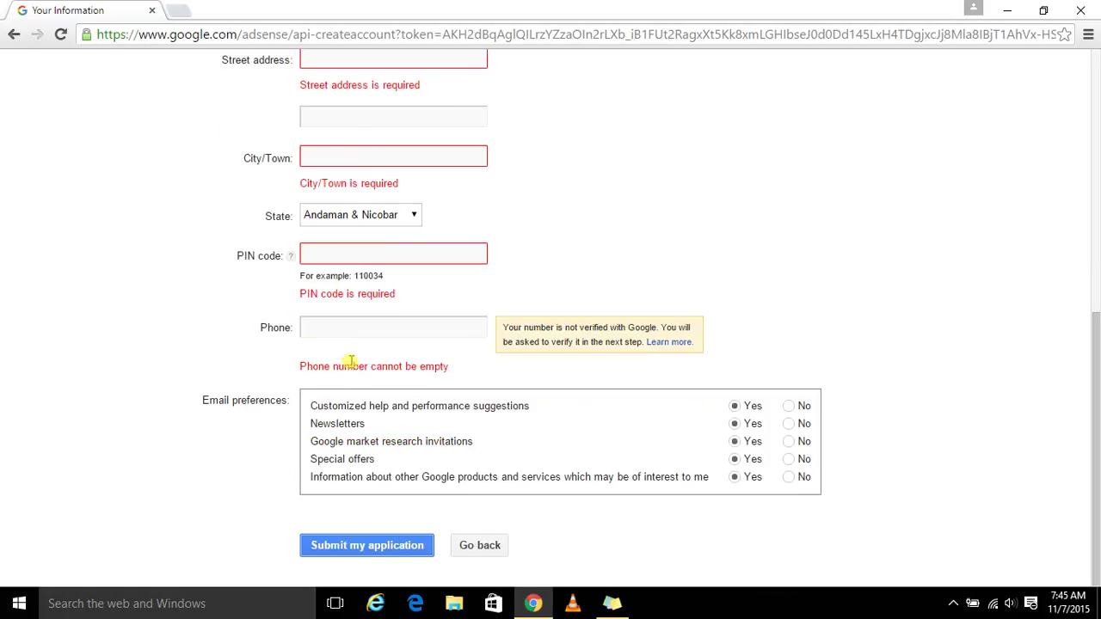
{"action": "scroll", "coordinate": [351, 362], "scroll_direction": "up", "scroll_amount": 3}
{"action": "left_click", "coordinate": [353, 373]}
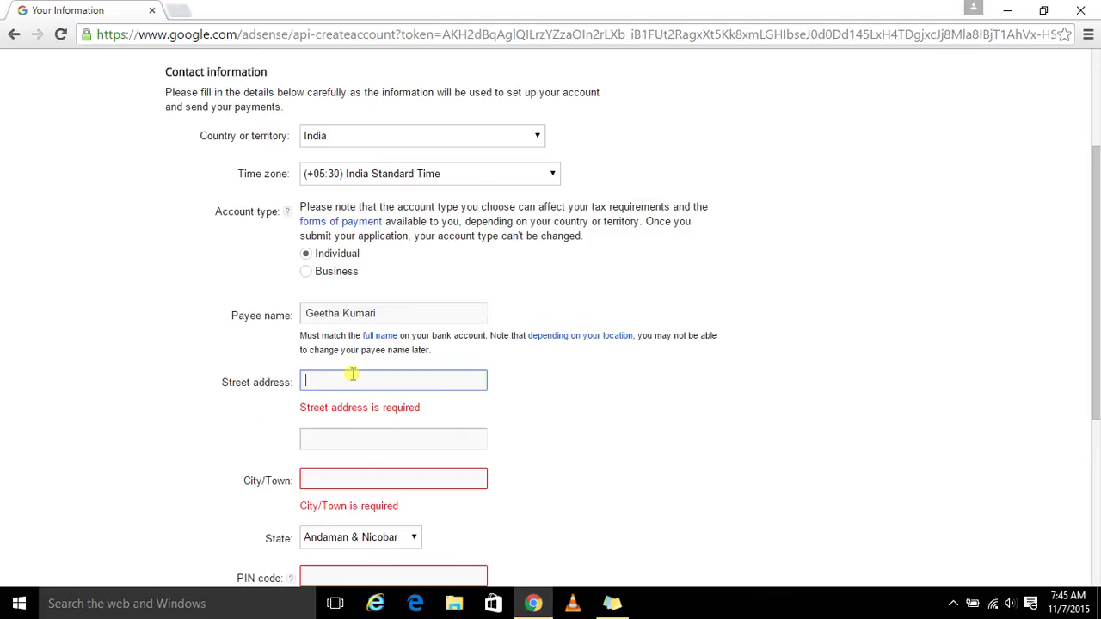
{"action": "scroll", "coordinate": [327, 387], "scroll_direction": "down", "scroll_amount": 3}
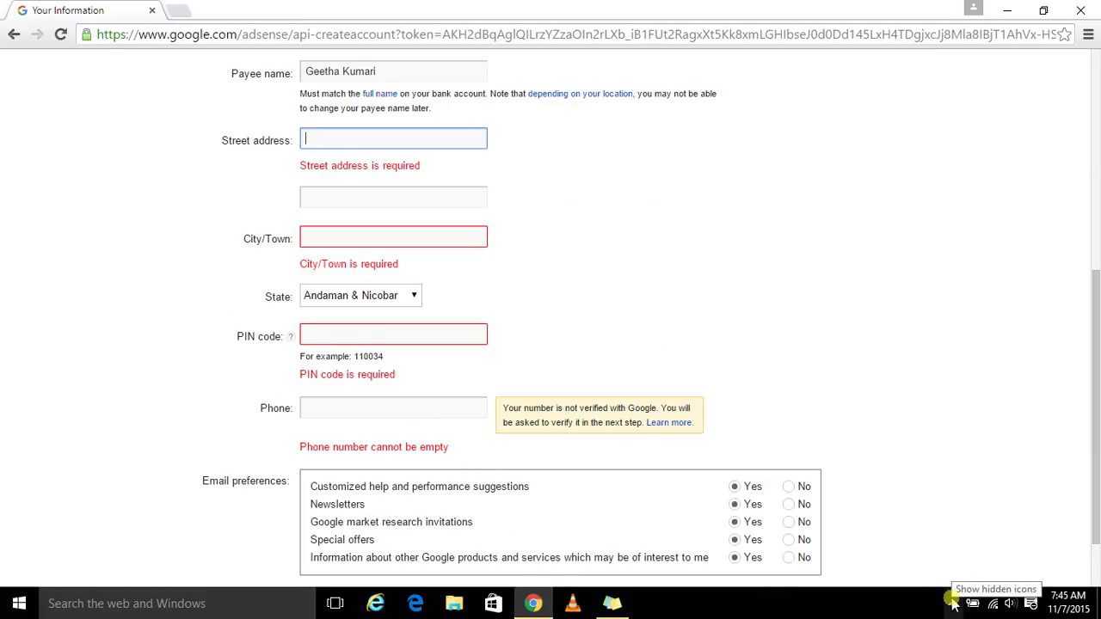
- Switch to the sticky note and add the line "Enter the details" below its title, separated by a blank line
{"action": "left_click", "coordinate": [611, 603]}
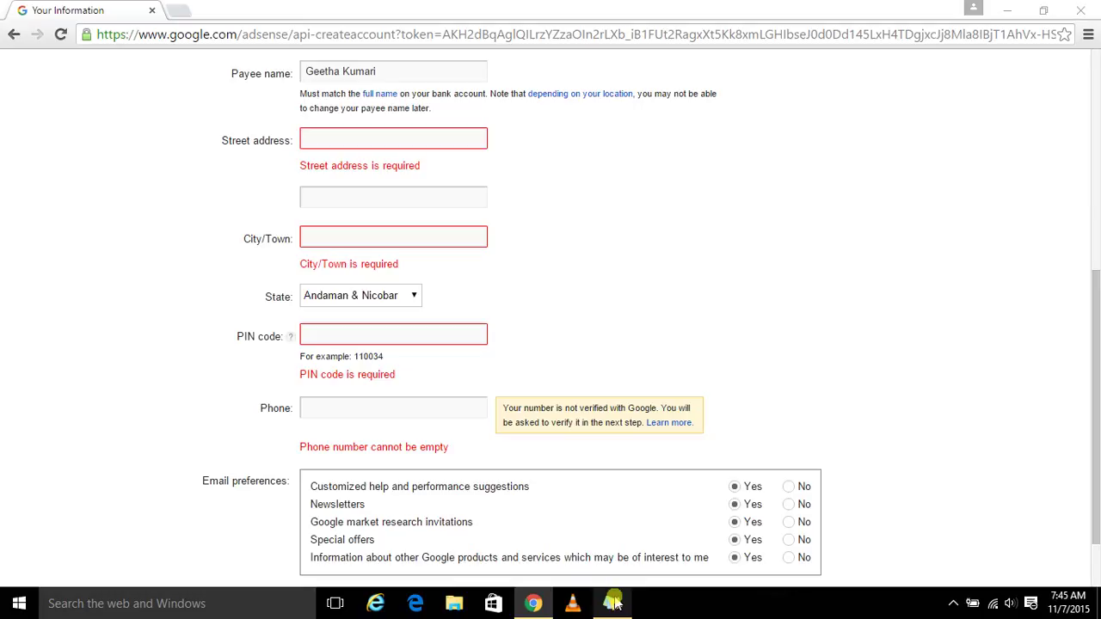
{"action": "left_click", "coordinate": [555, 84]}
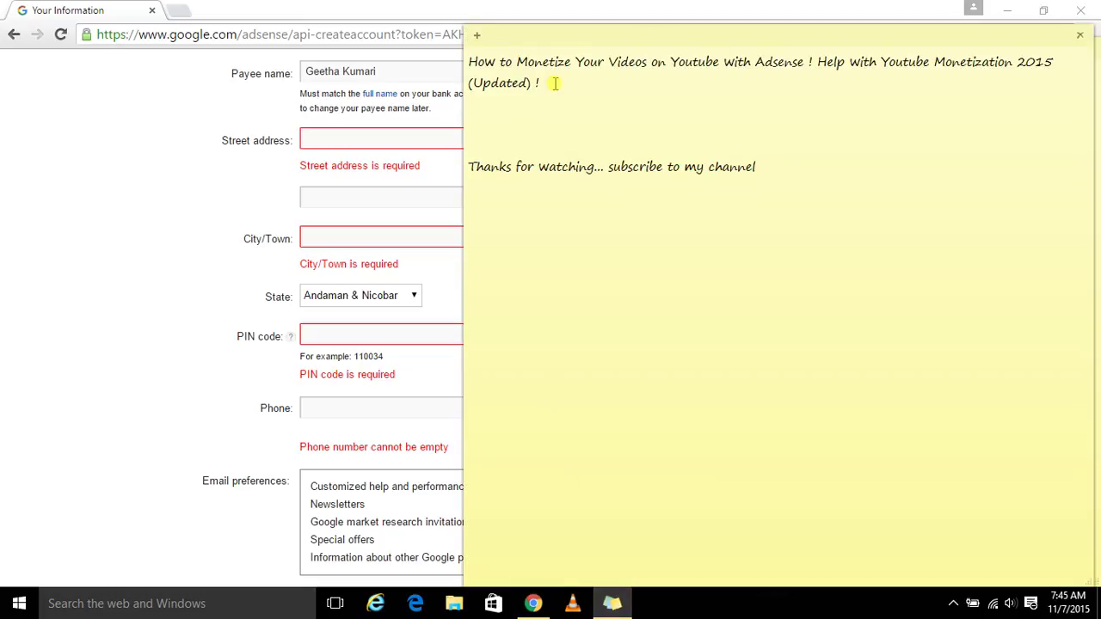
{"action": "key", "text": "Return"}
{"action": "key", "text": "Return"}
{"action": "type", "text": "Ent"}
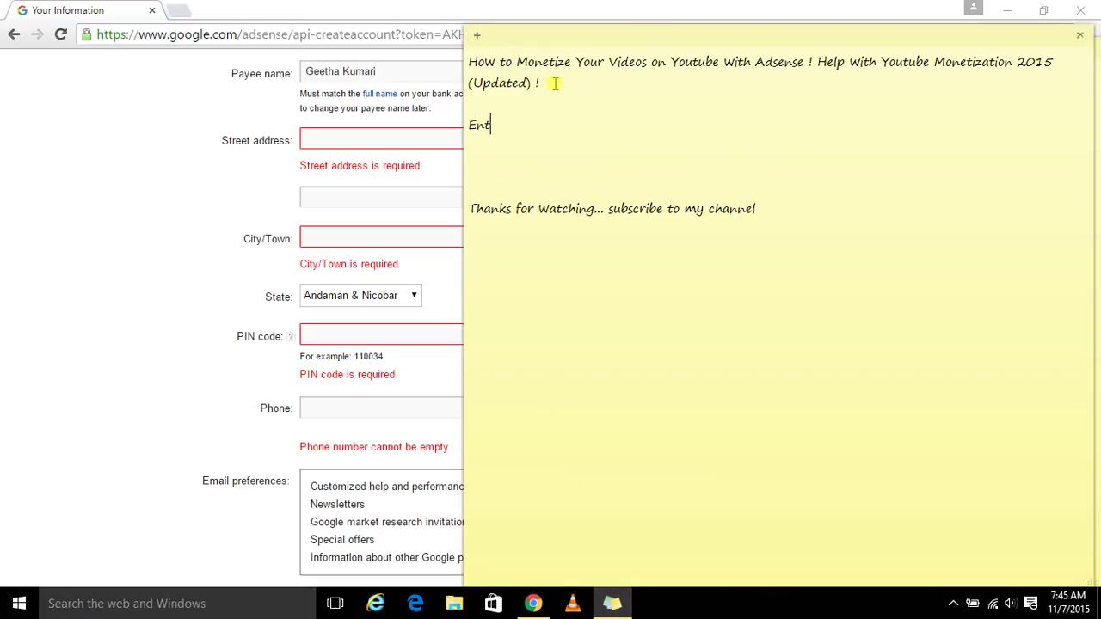
{"action": "type", "text": "er the dets"}
{"action": "key", "text": "BackSpace"}
{"action": "type", "text": "ails"}
- Add the lines "Which would be most imp thing" and "Dont do a mistake" beneath "Enter the details" in the note
{"action": "key", "text": "Return"}
{"action": "type", "text": "Which would"}
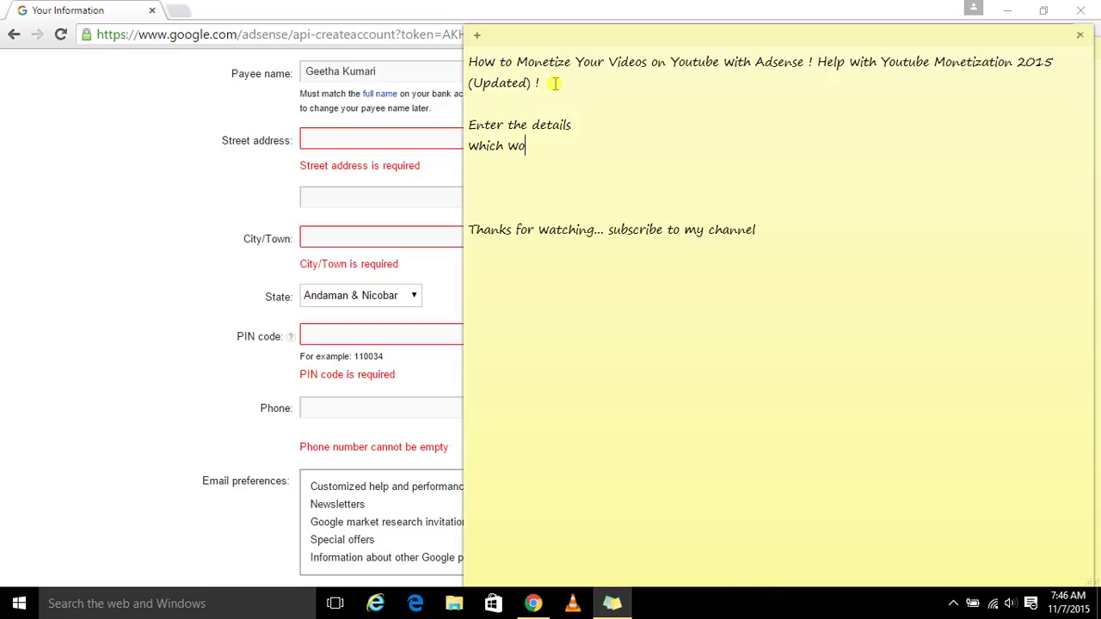
{"action": "type", "text": " be most imp thing"}
{"action": "key", "text": "Return"}
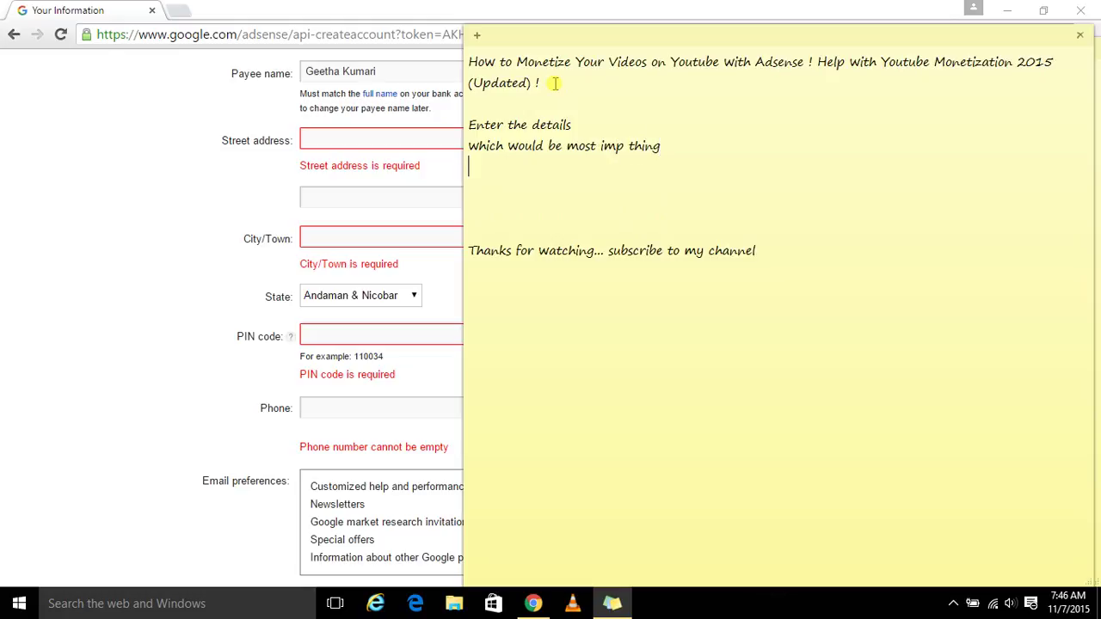
{"action": "type", "text": "Dont do a mistake"}
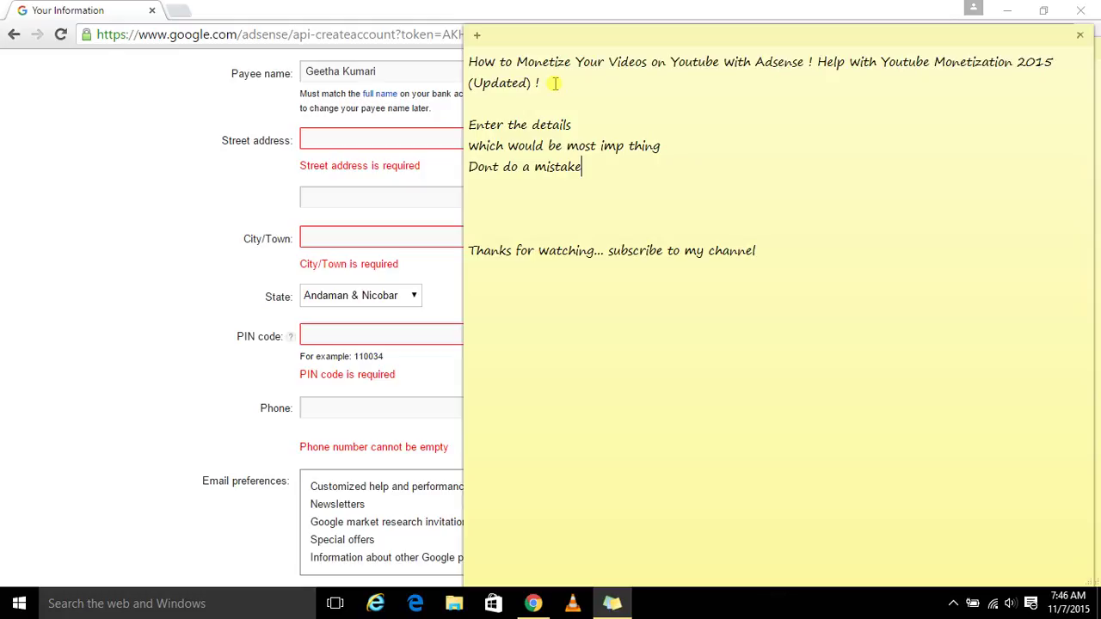
{"action": "left_click", "coordinate": [954, 605]}
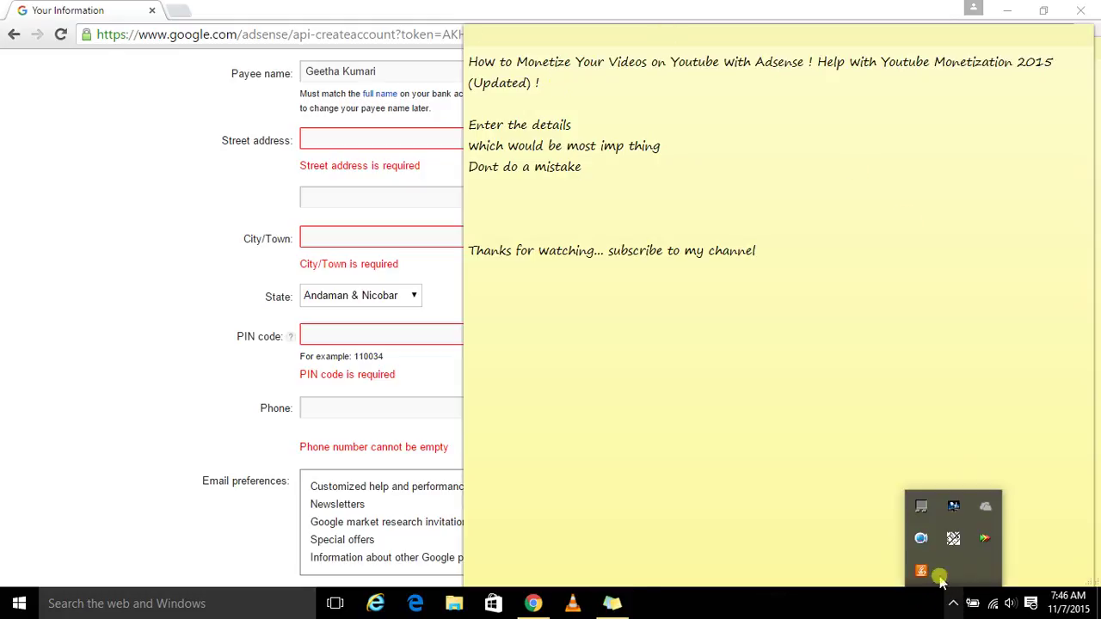
{"action": "right_click", "coordinate": [921, 542]}
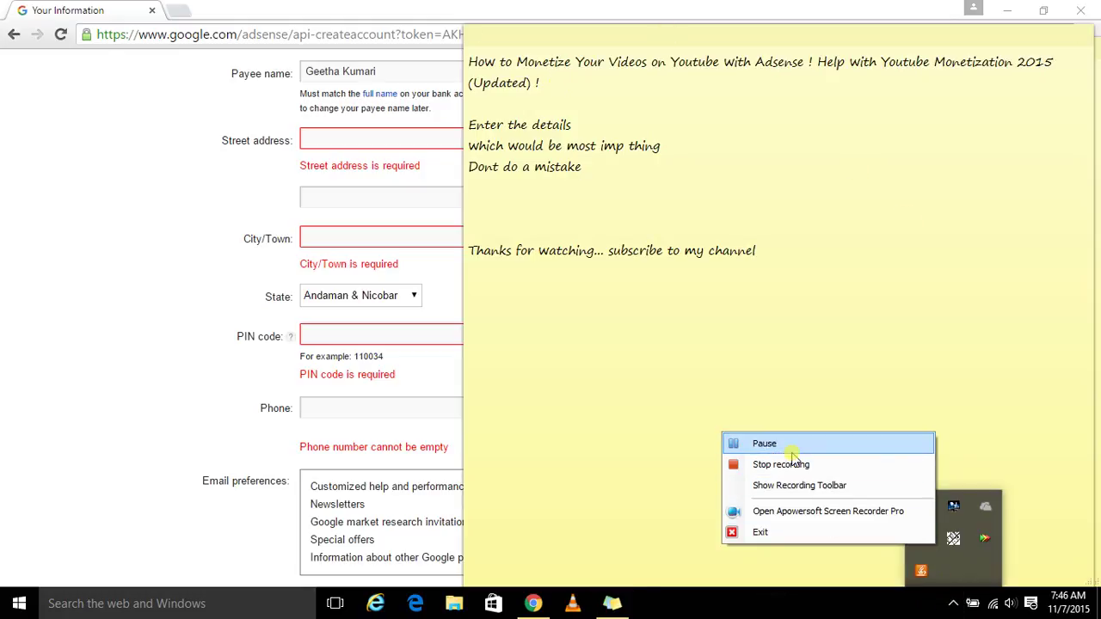
{"action": "left_click", "coordinate": [765, 444]}
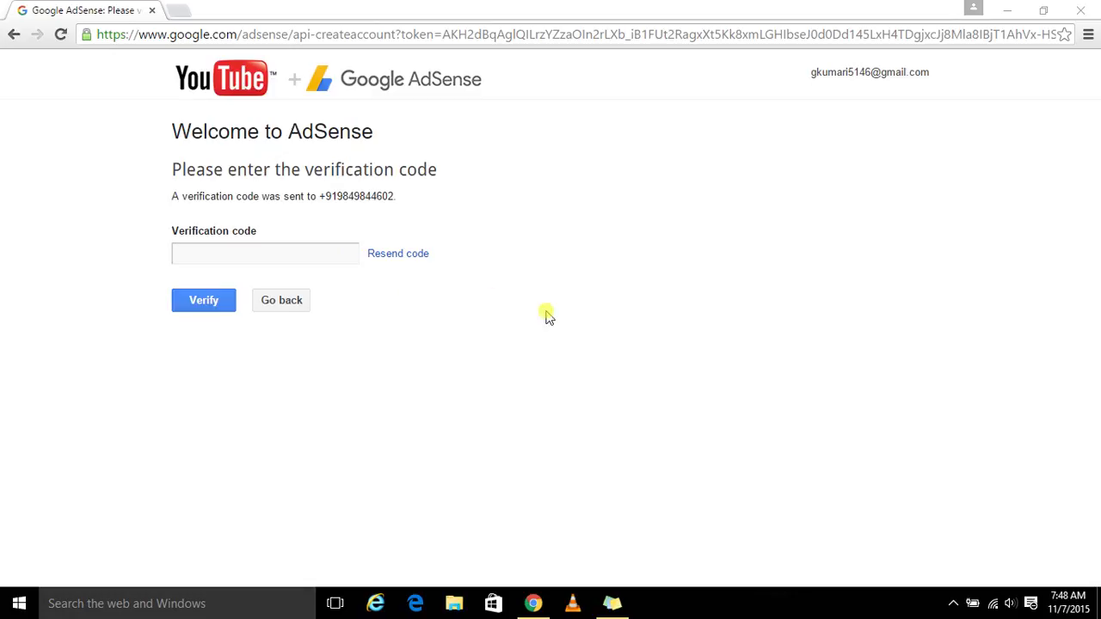
{"action": "left_click", "coordinate": [953, 603]}
{"action": "right_click", "coordinate": [922, 542]}
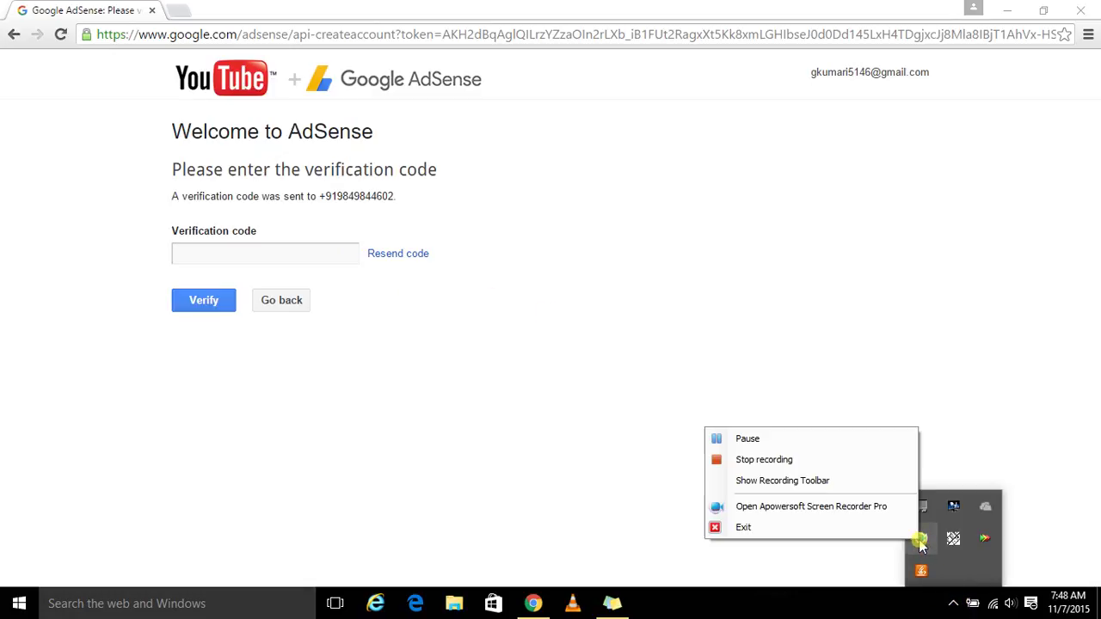
{"action": "left_click", "coordinate": [777, 439]}
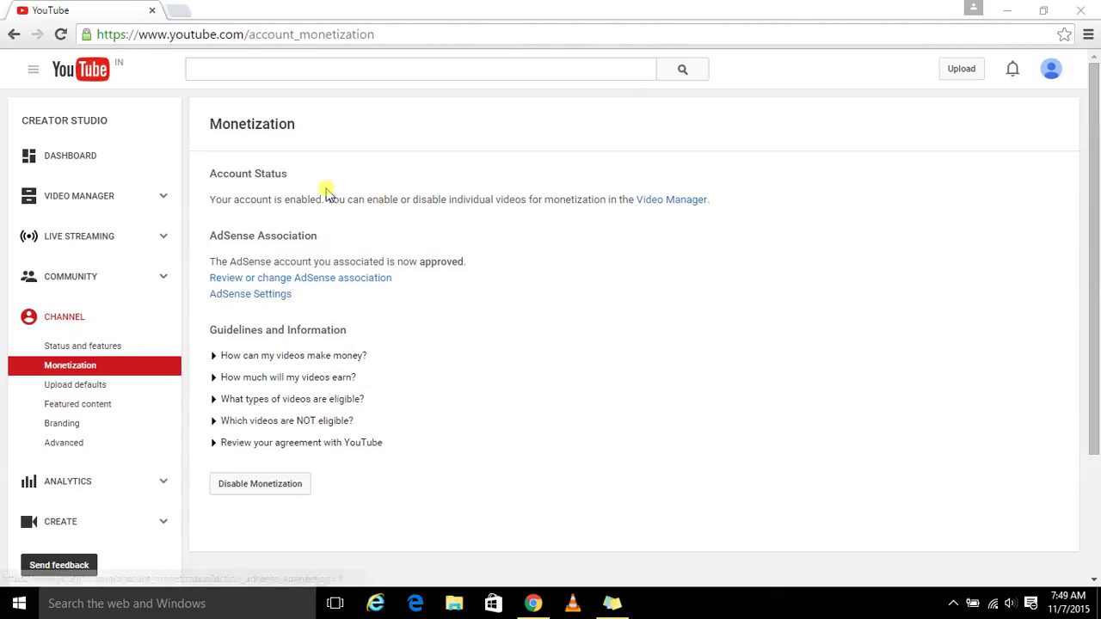
- Review the channel's AdSense association, and highlight the line "Thanks for watching... subscribe to my channel" in the sticky note
{"action": "left_click", "coordinate": [345, 285]}
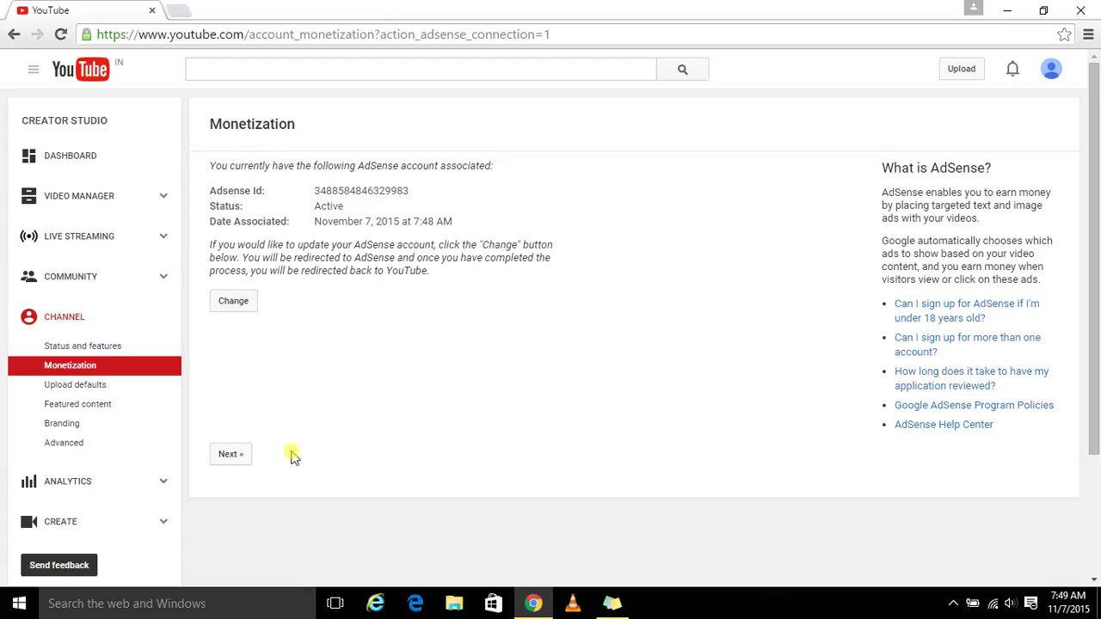
{"action": "left_click", "coordinate": [243, 457]}
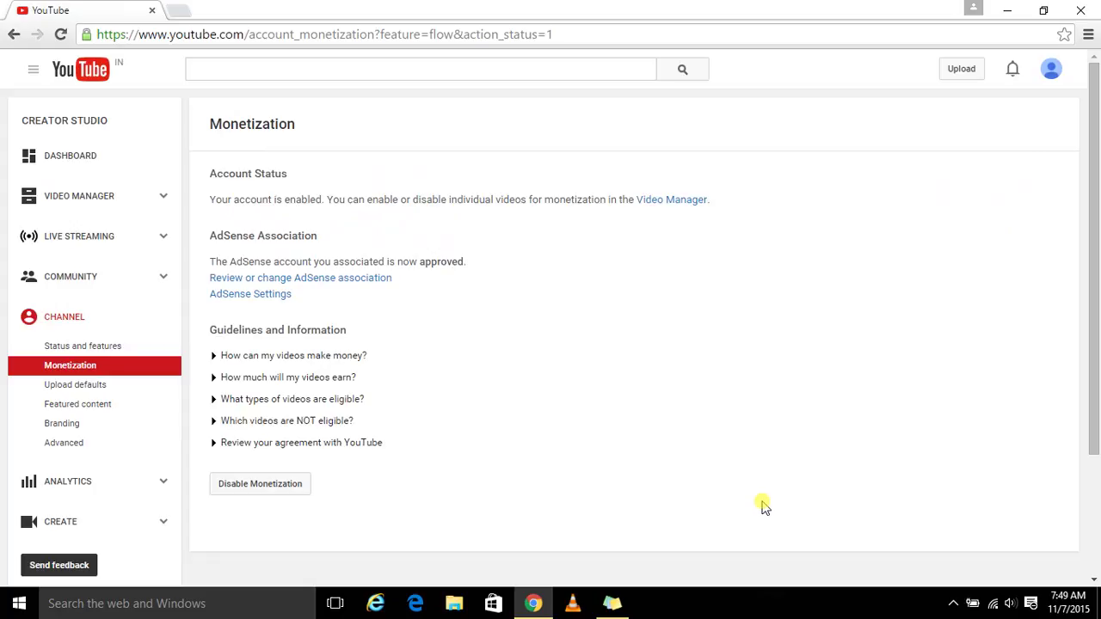
{"action": "left_click", "coordinate": [611, 603]}
{"action": "left_click_drag", "start_coordinate": [772, 254], "coordinate": [457, 248]}
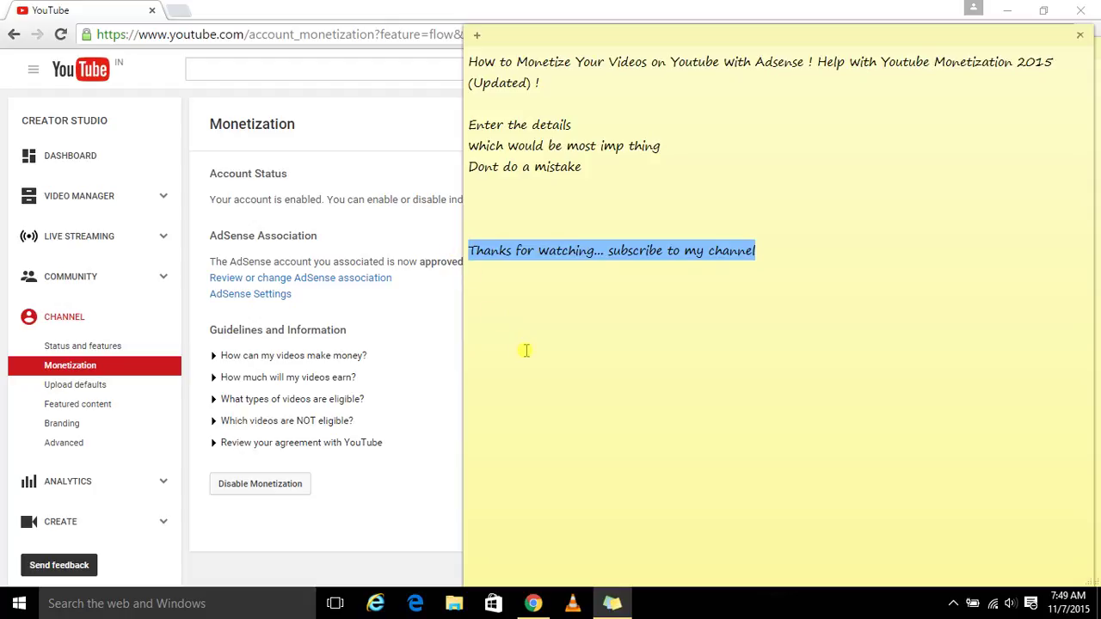